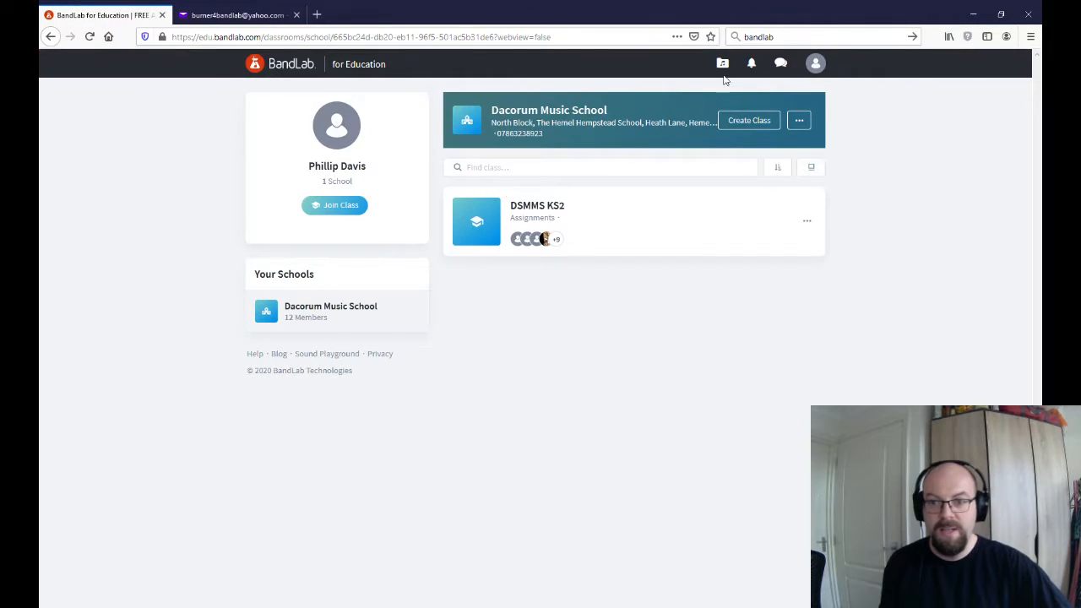
Log out of the current account and start joining BandLab for Education as a student
left_click(827, 67)
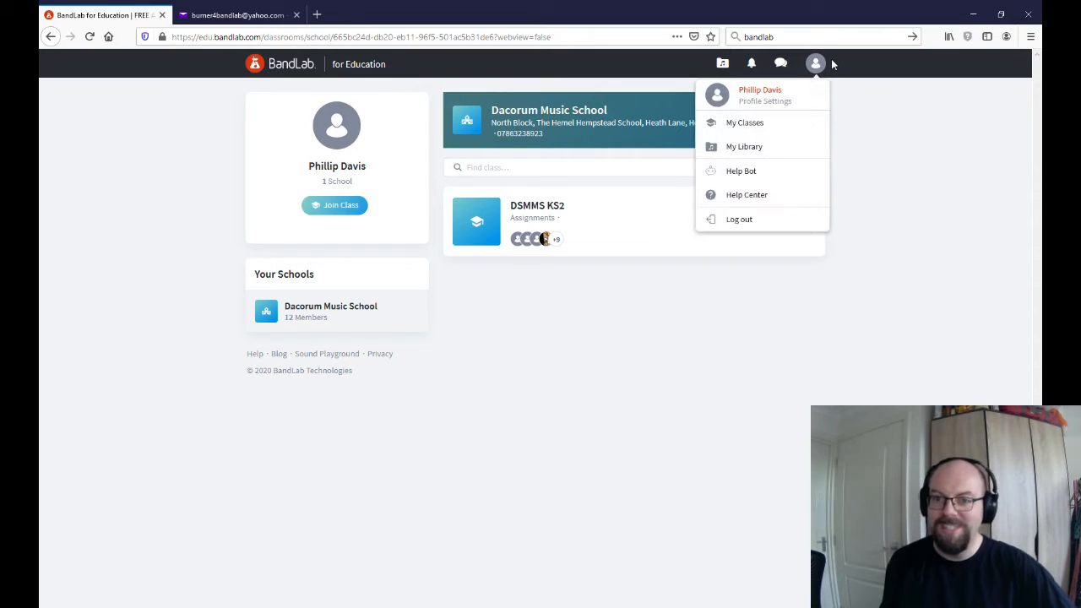
left_click(756, 224)
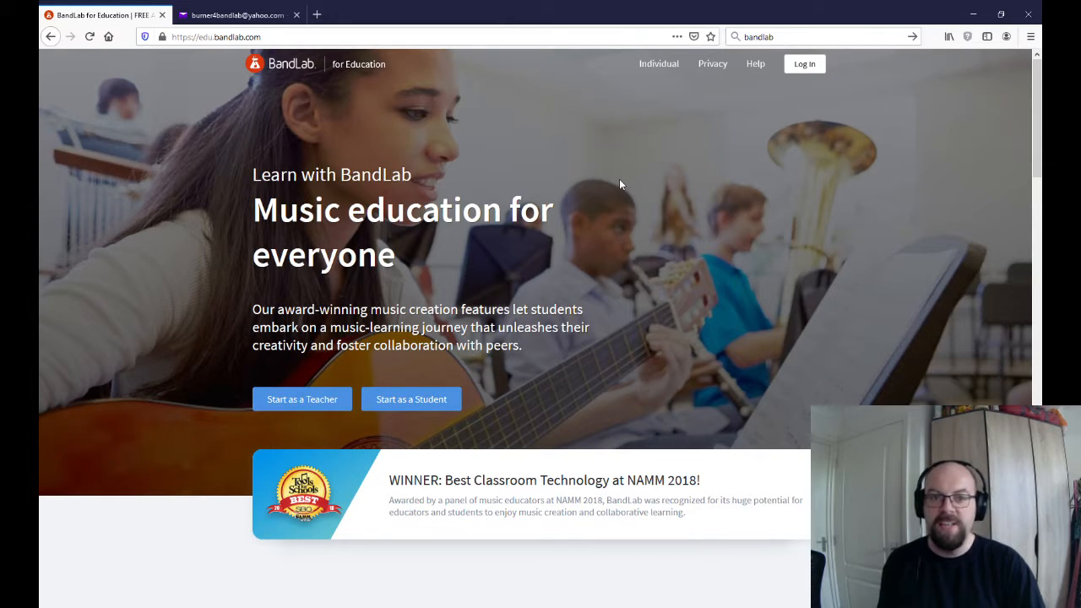
left_click(408, 404)
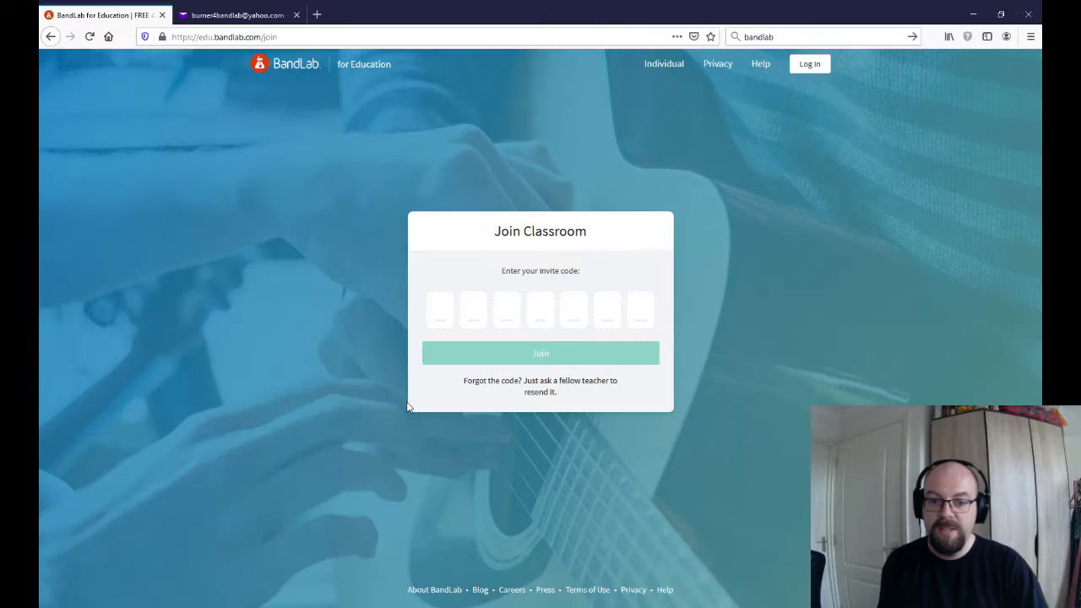
Enter the classroom invite code and join the classroom
left_click(432, 309)
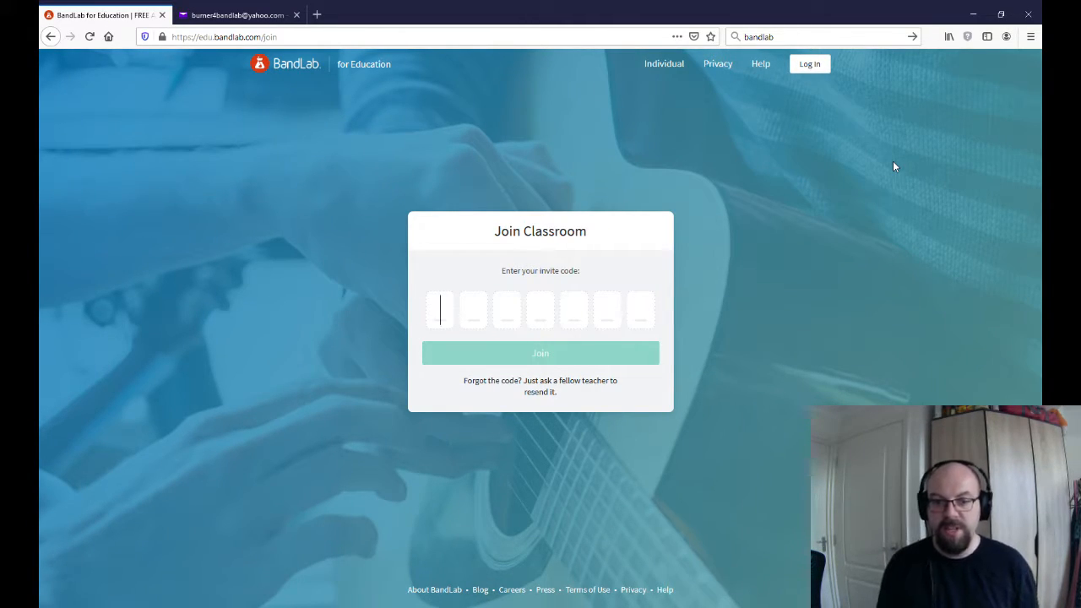
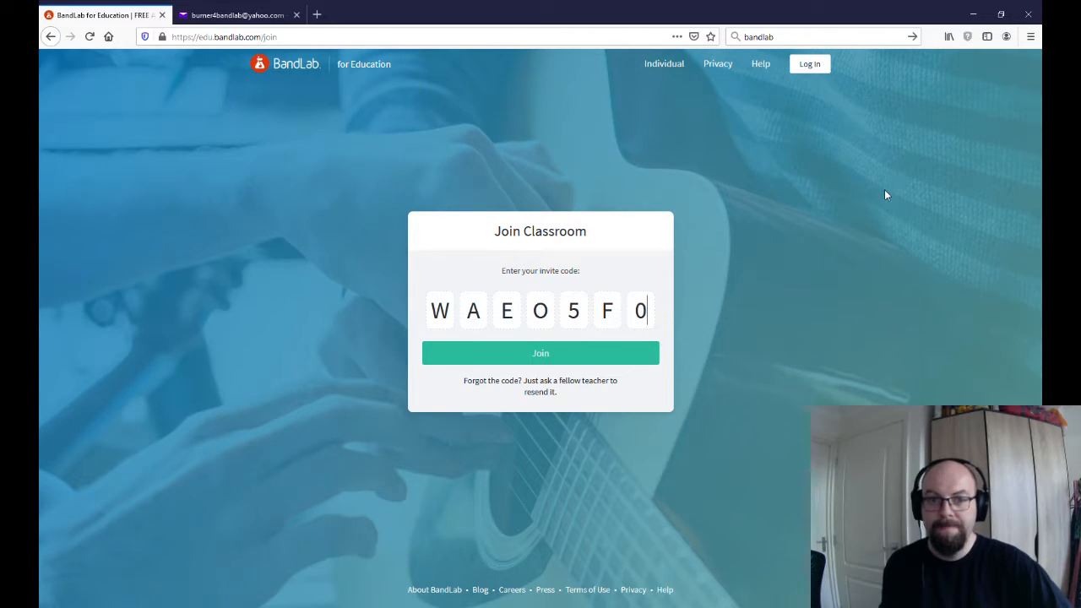
left_click(598, 358)
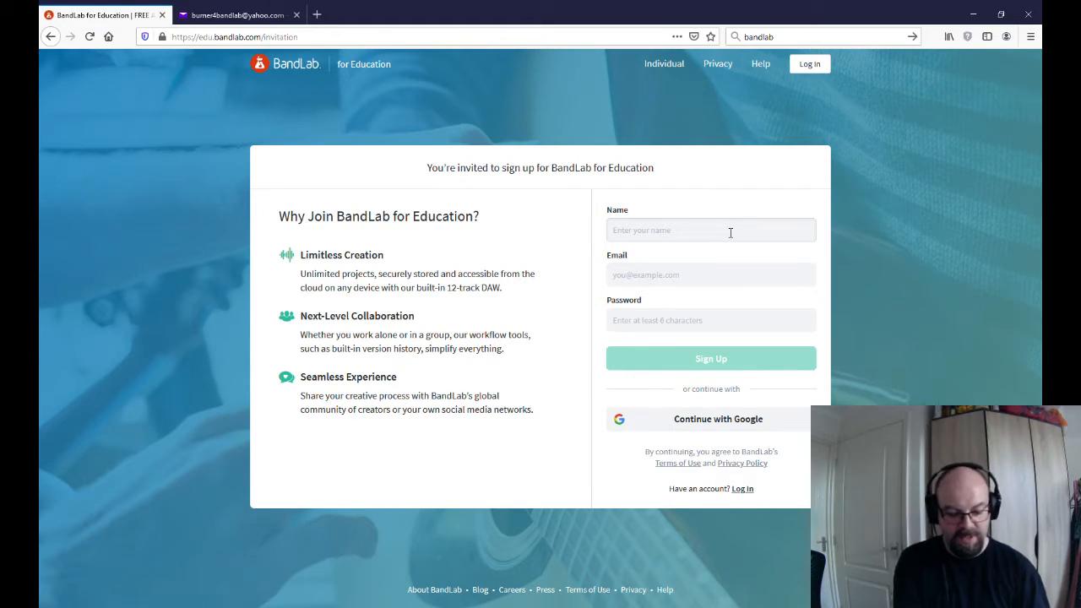
Fill in the sign-up form with a nickname as the name and the student's e-mail address
type("Burn")
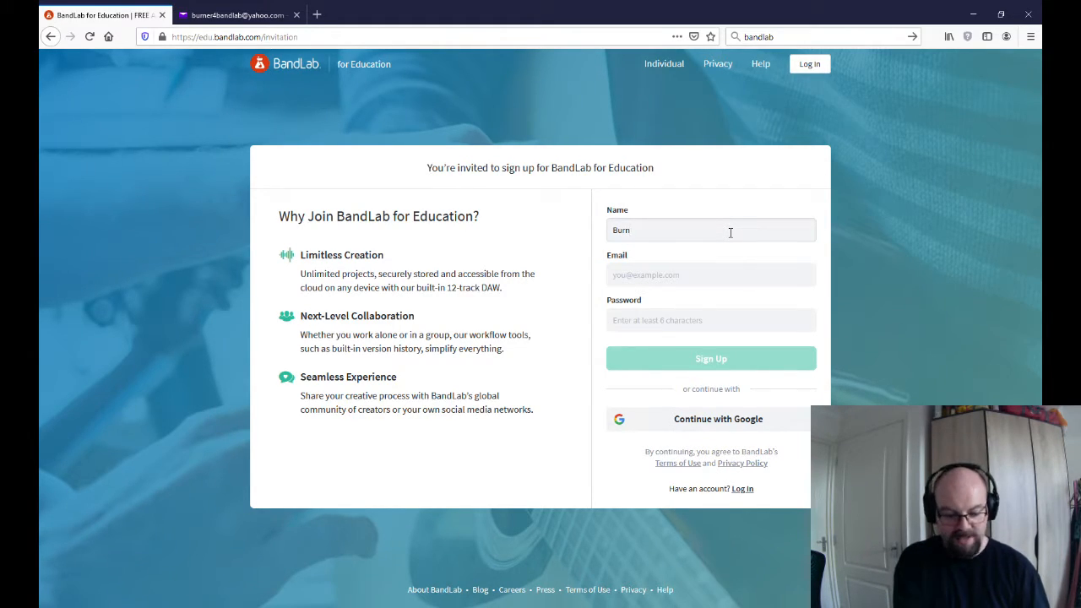
type("er4bandlab")
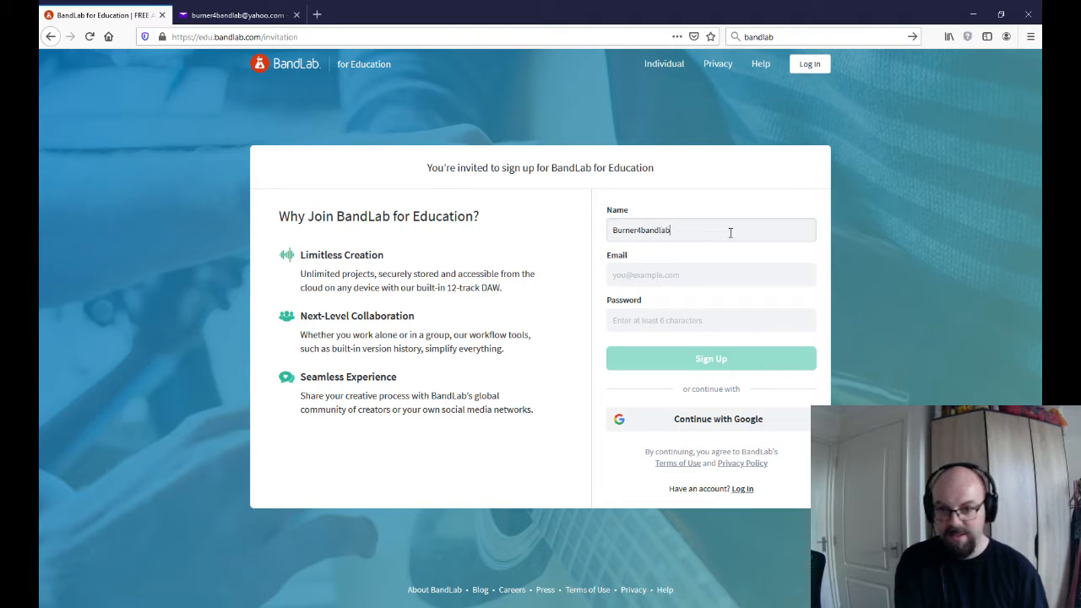
key("Tab")
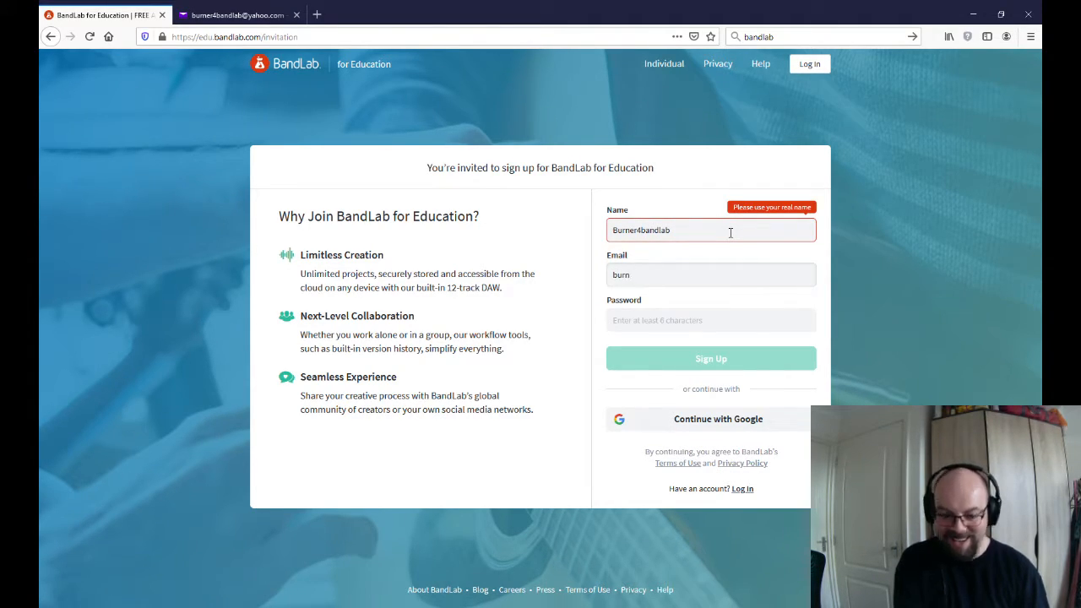
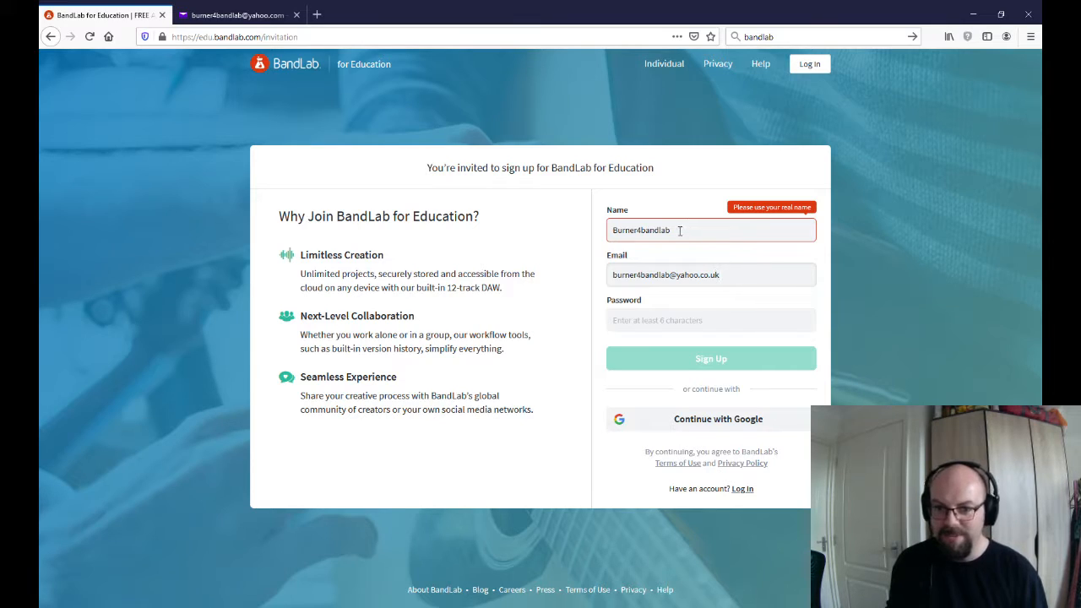
Replace the sign-up name with the student's real first name and enter the account password
key("shift+Tab")
type("Philli")
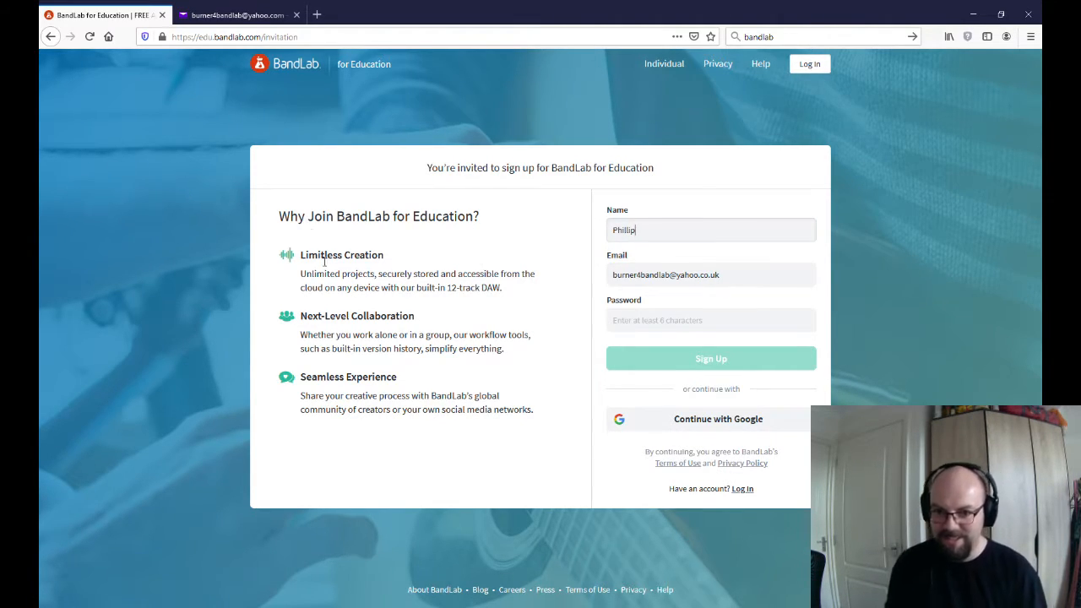
left_click(648, 321)
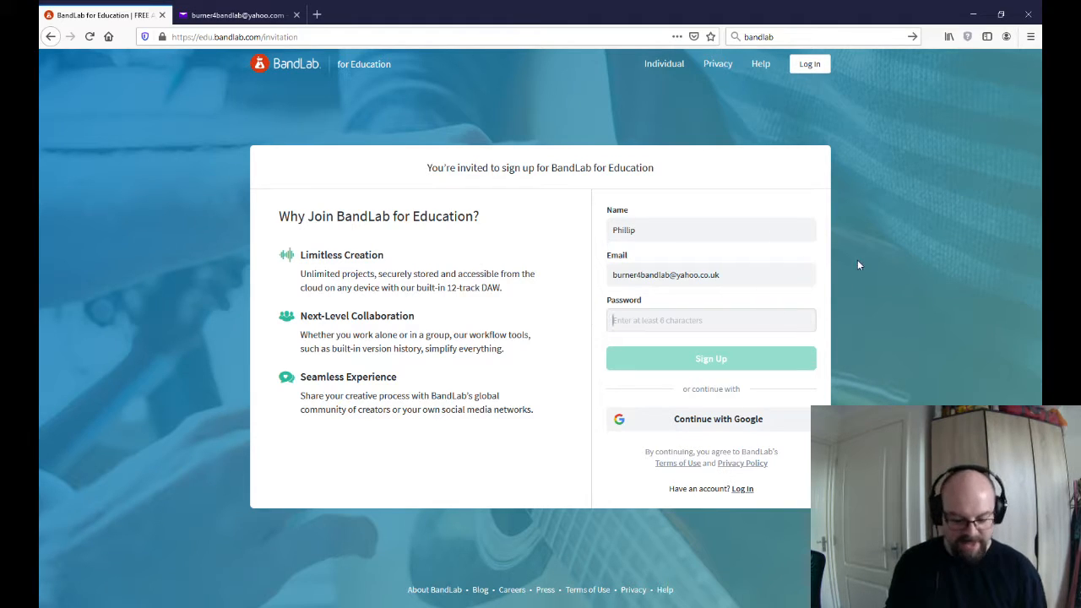
type("••")
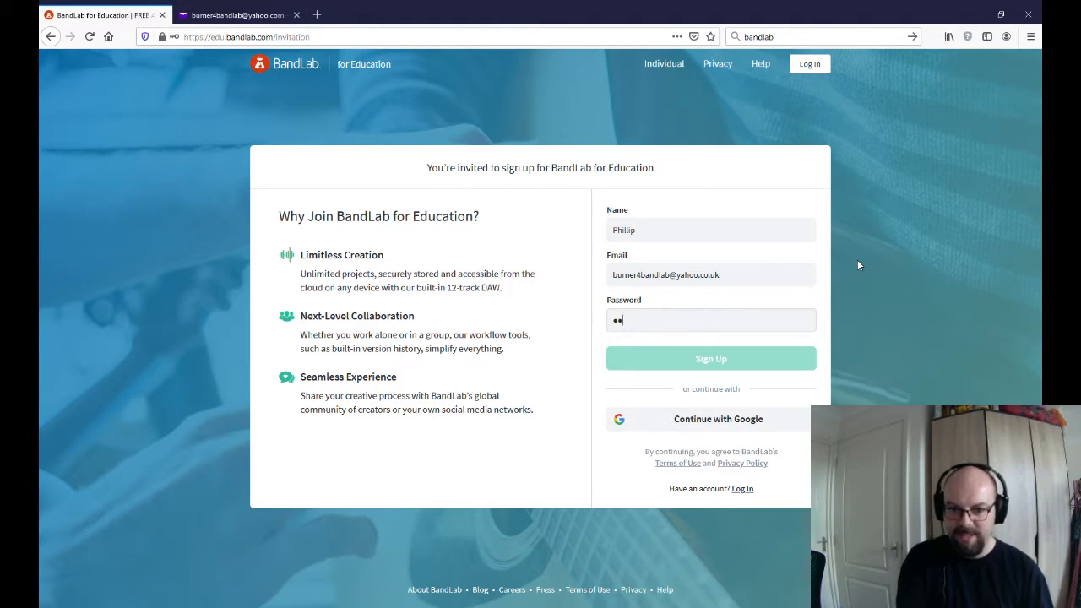
type("•••••••••")
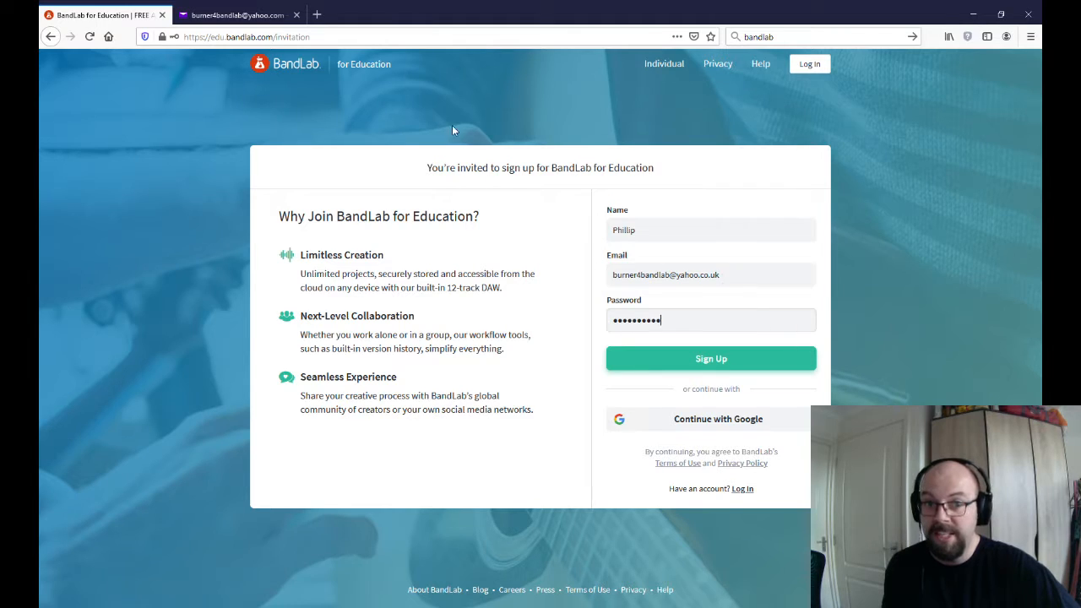
Submit the sign-up with the reCAPTCHA check and complete the profile, keeping the suggested username
left_click(724, 360)
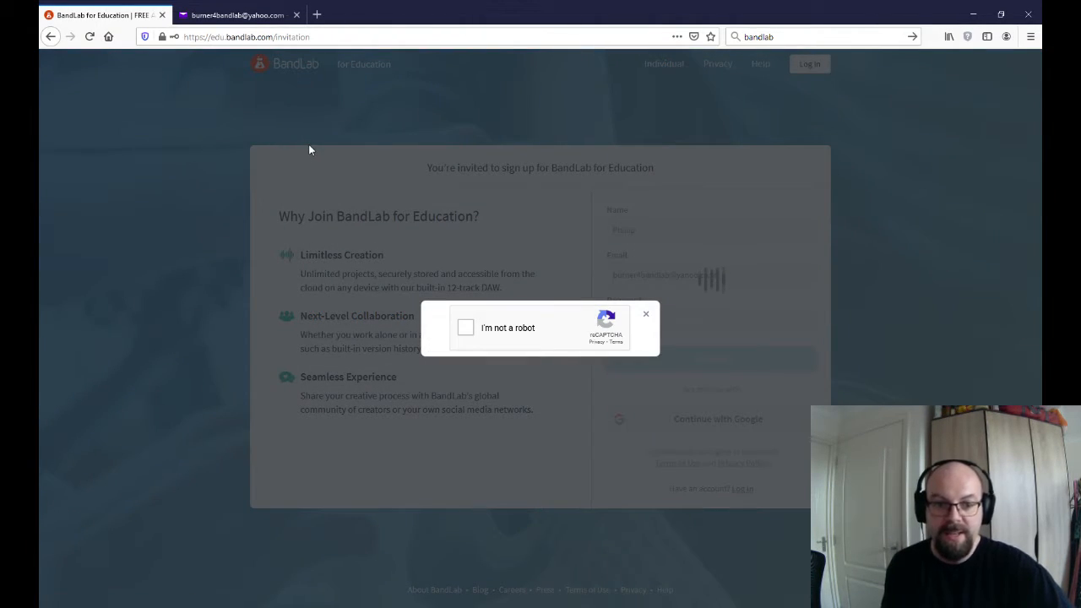
left_click(468, 331)
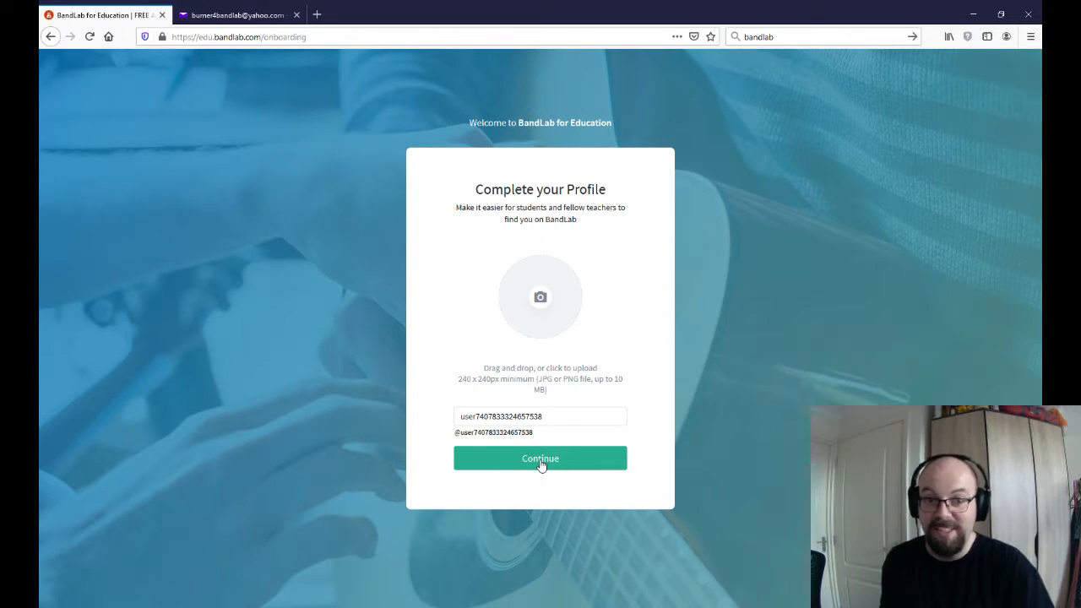
left_click(541, 463)
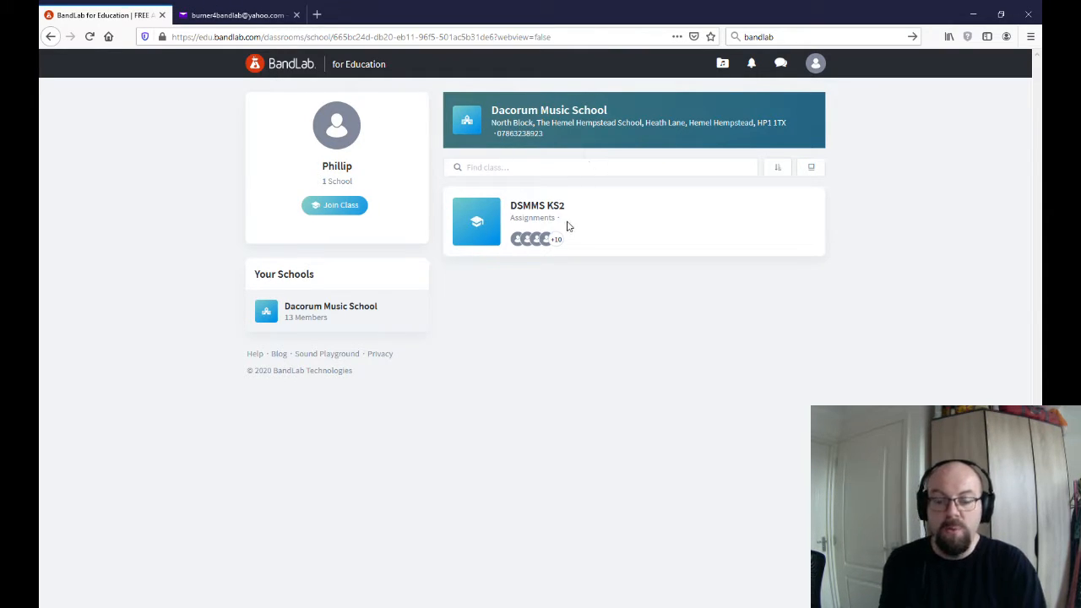
Start a new personal project from the library in the Mix Editor with a Drum Machine track
left_click(724, 65)
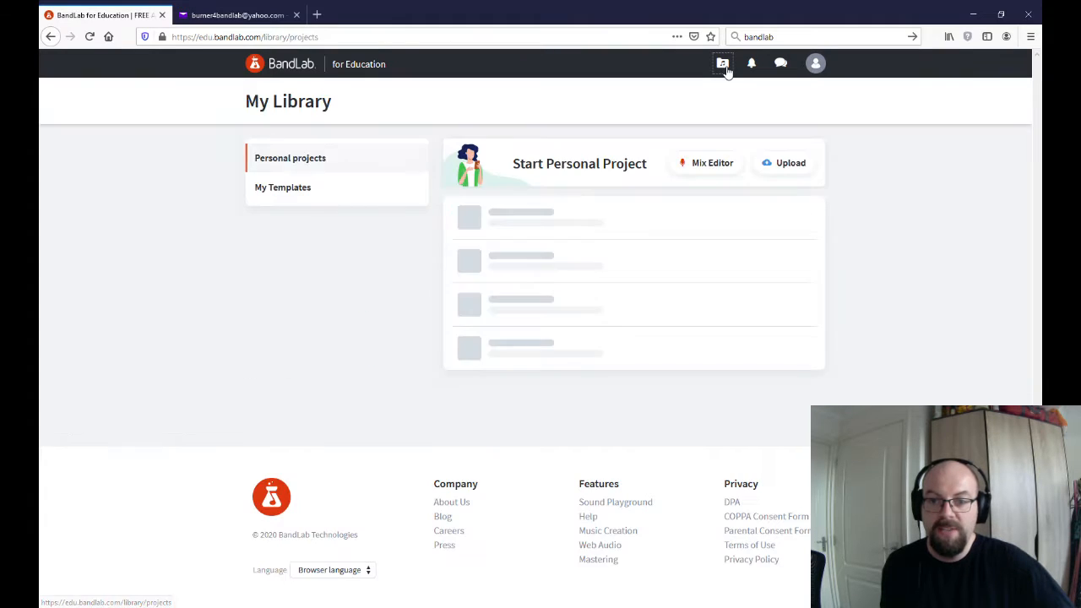
left_click(725, 169)
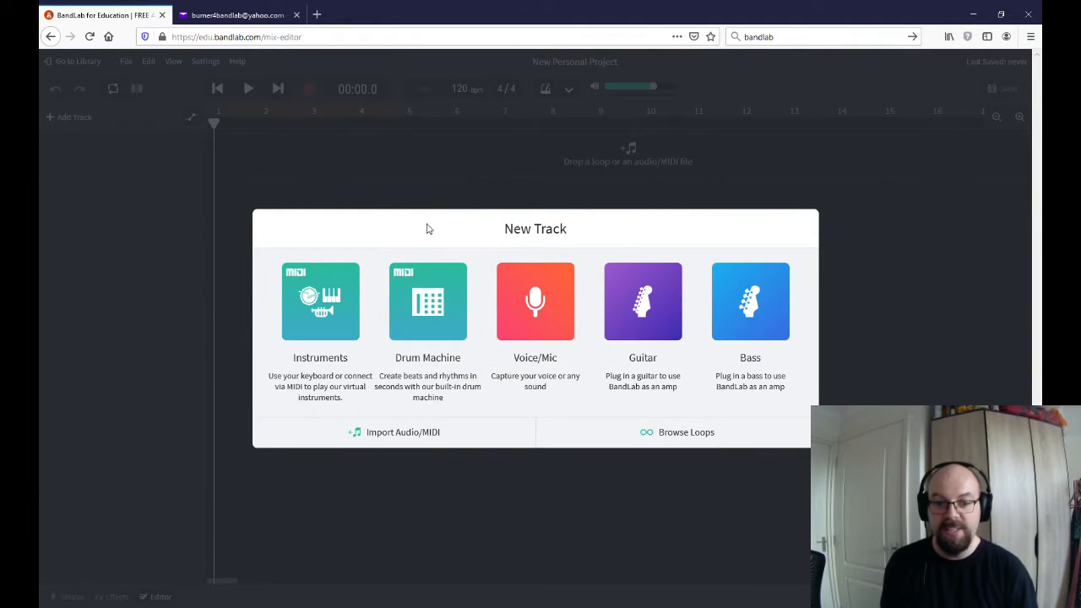
left_click(430, 328)
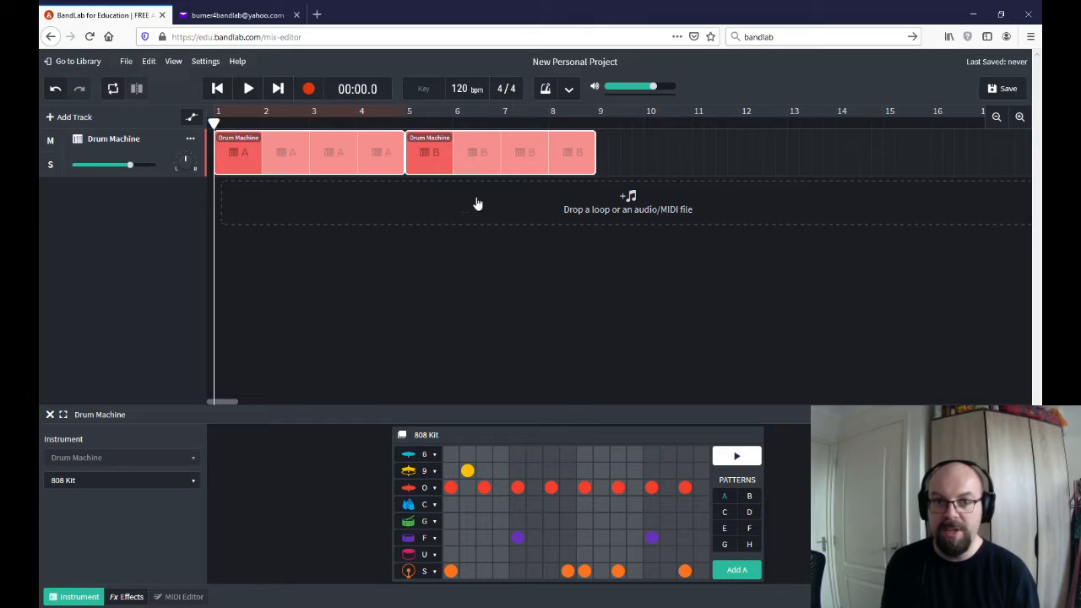
Preview the default drum beat briefly and delete the pattern A and B regions from the Drum Machine track
left_click(249, 88)
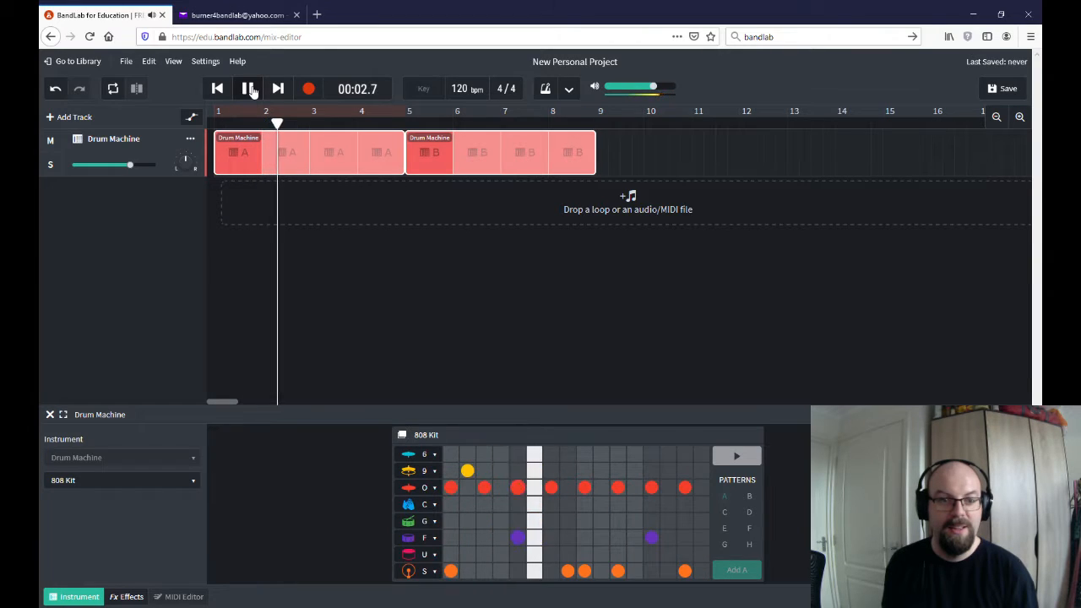
left_click(248, 89)
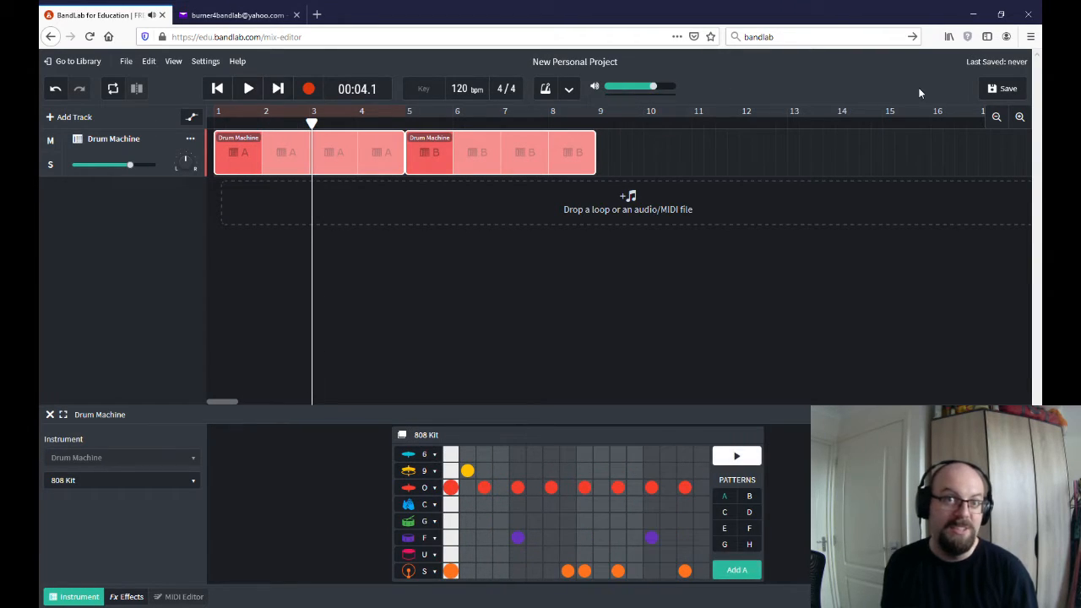
right_click(249, 152)
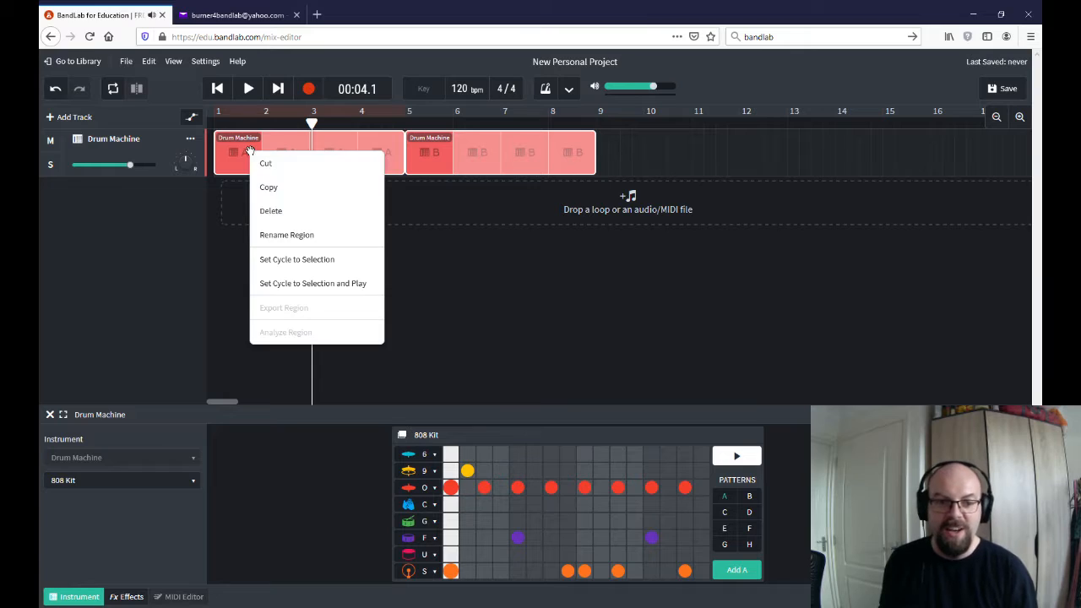
left_click(282, 217)
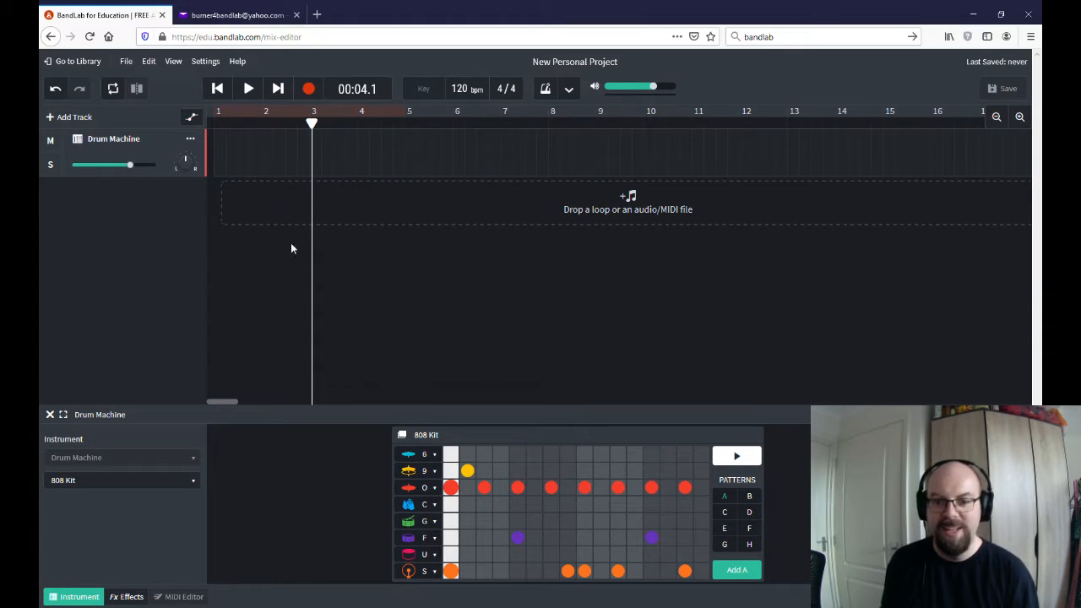
Program empty pattern H with hits on steps 1, 5, 9 and 13 of the red cymbal row (O), and preview it
left_click(750, 545)
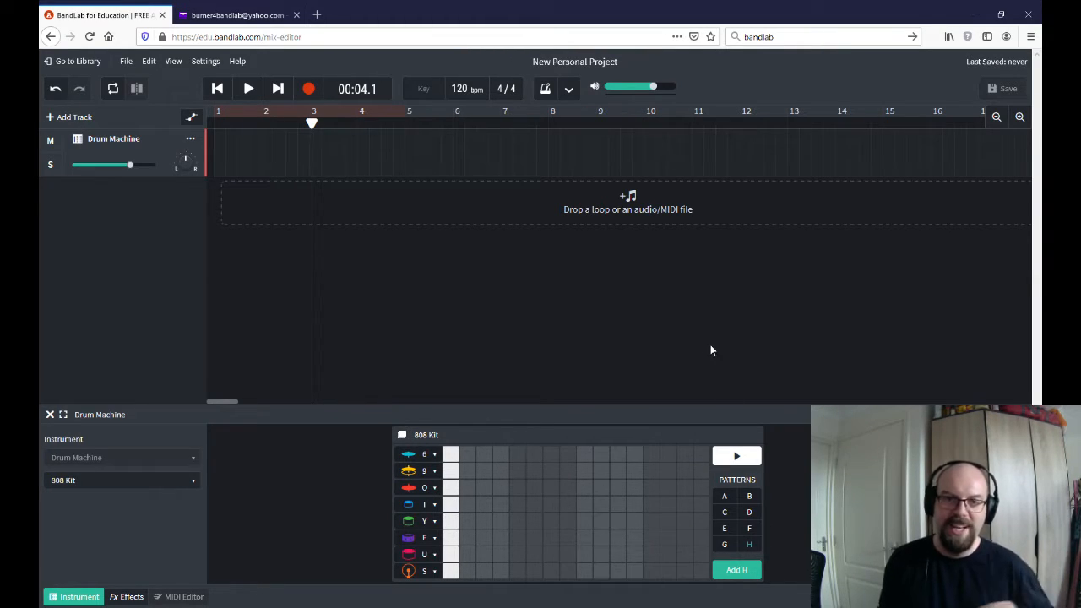
left_click(451, 488)
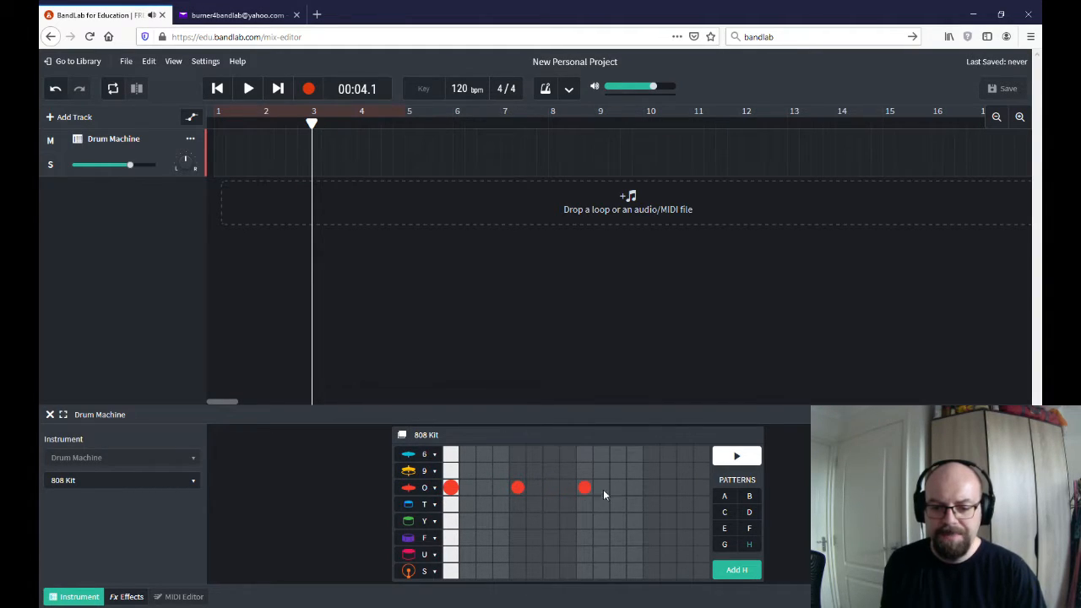
left_click(657, 488)
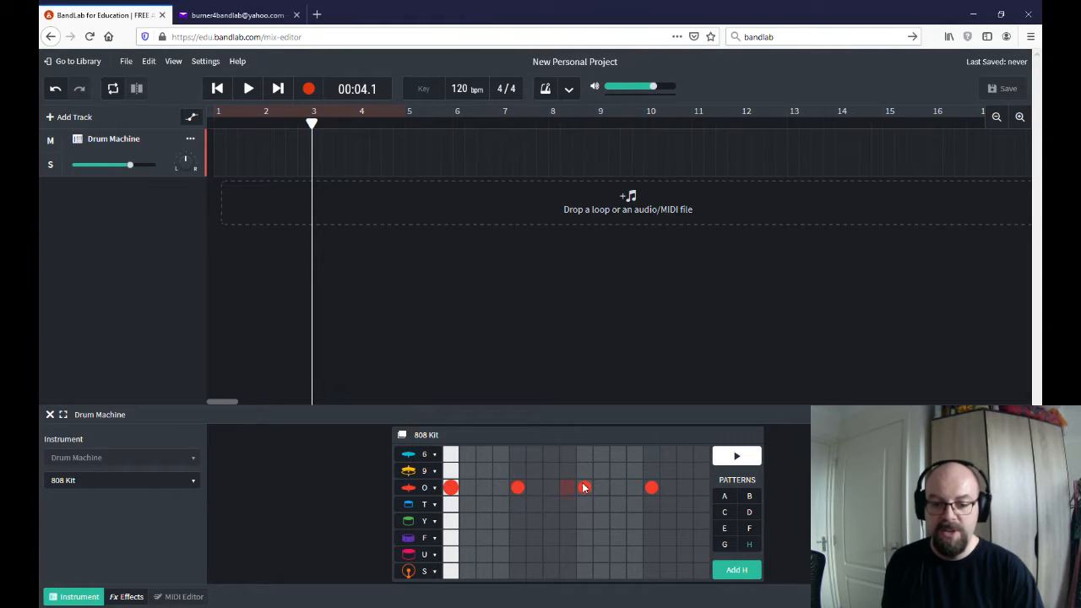
left_click(736, 457)
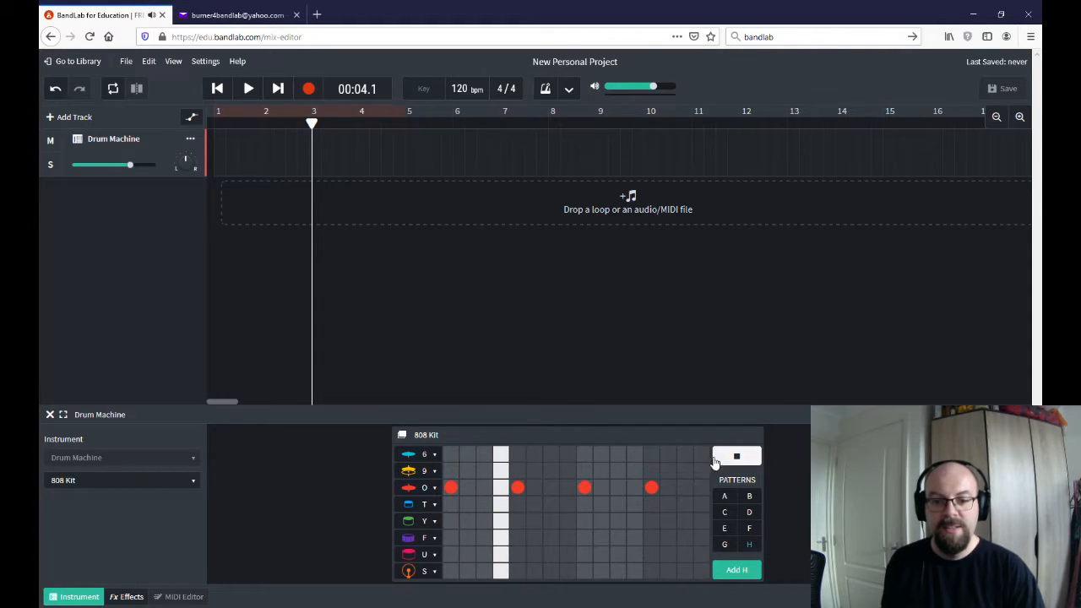
key("space")
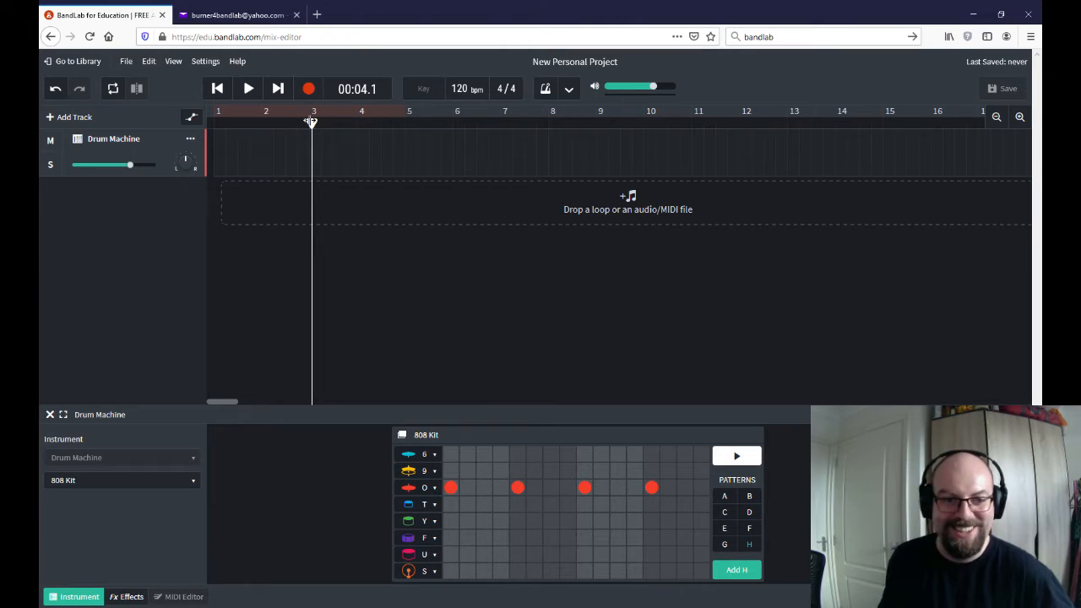
Add pattern H at the start of the Drum Machine track, loop it out to bar 30, and play back the opening bars
left_click_drag(312, 123, 181, 136)
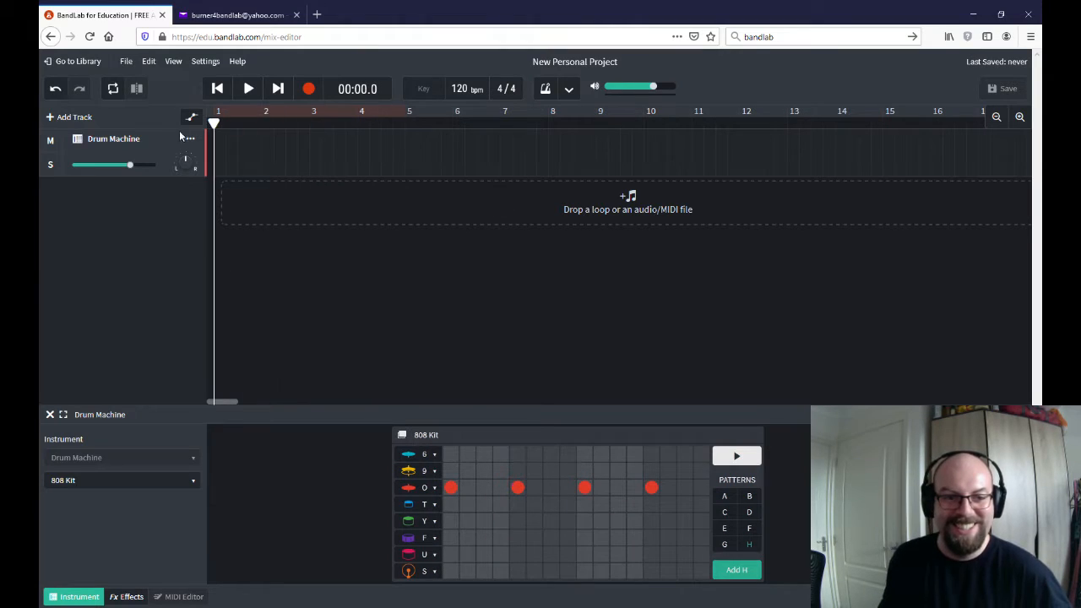
left_click(732, 572)
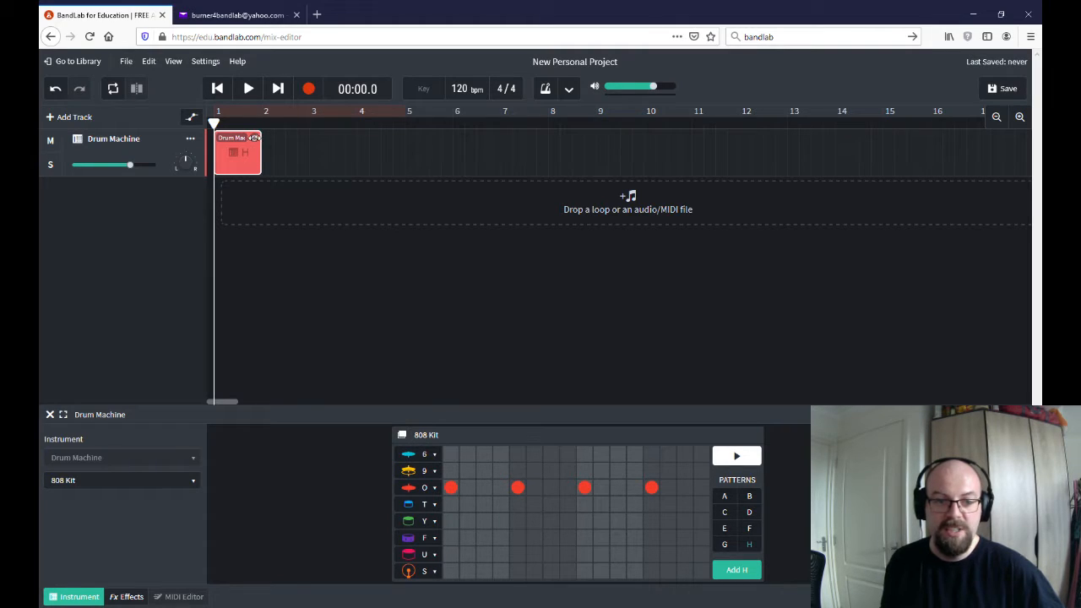
left_click_drag(255, 138, 934, 150)
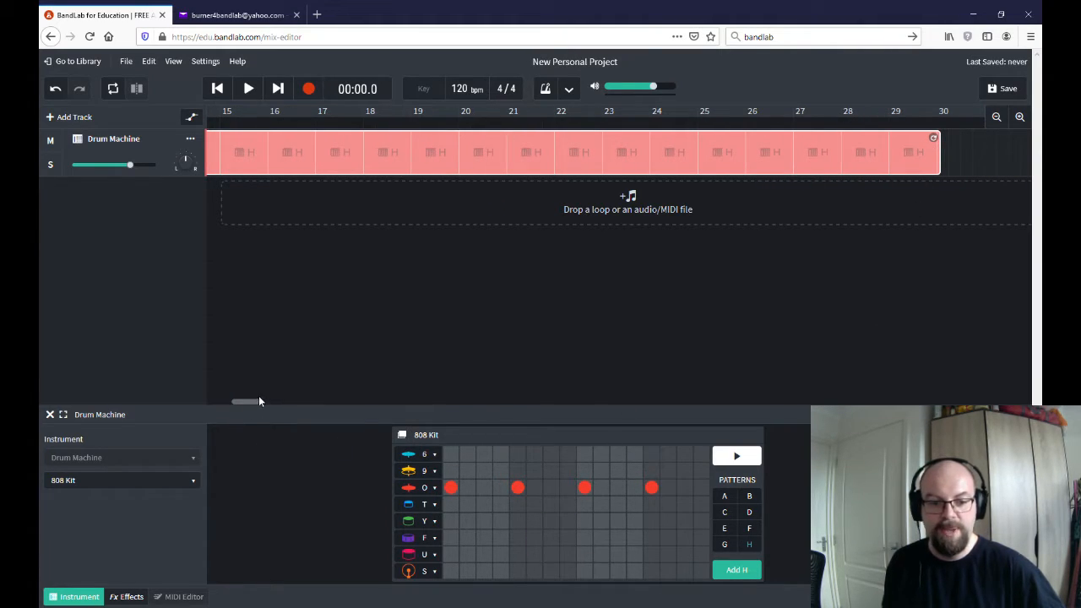
left_click_drag(258, 401, 211, 402)
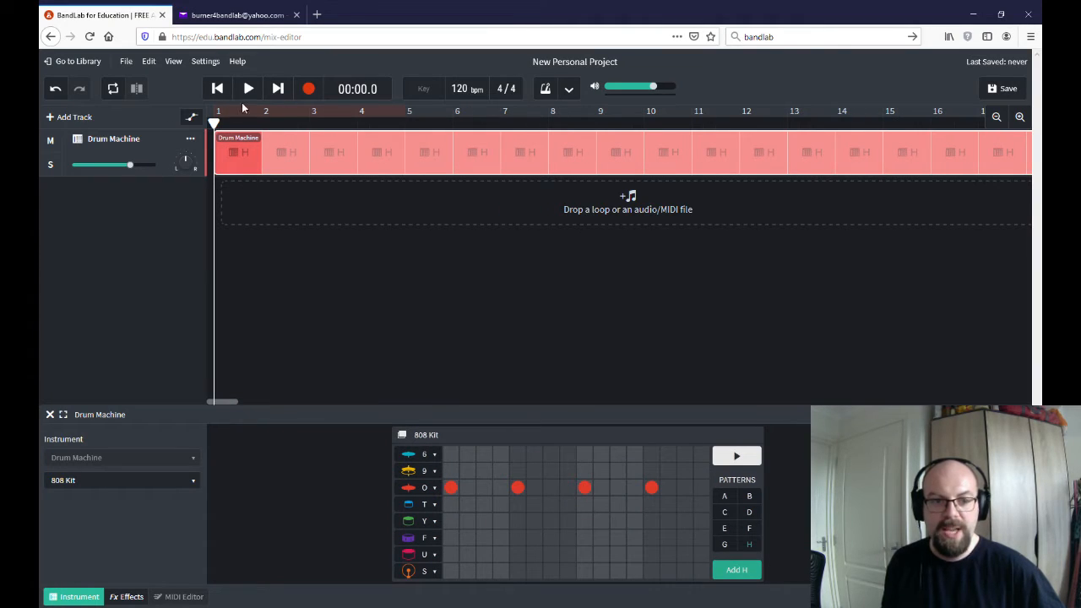
left_click(246, 91)
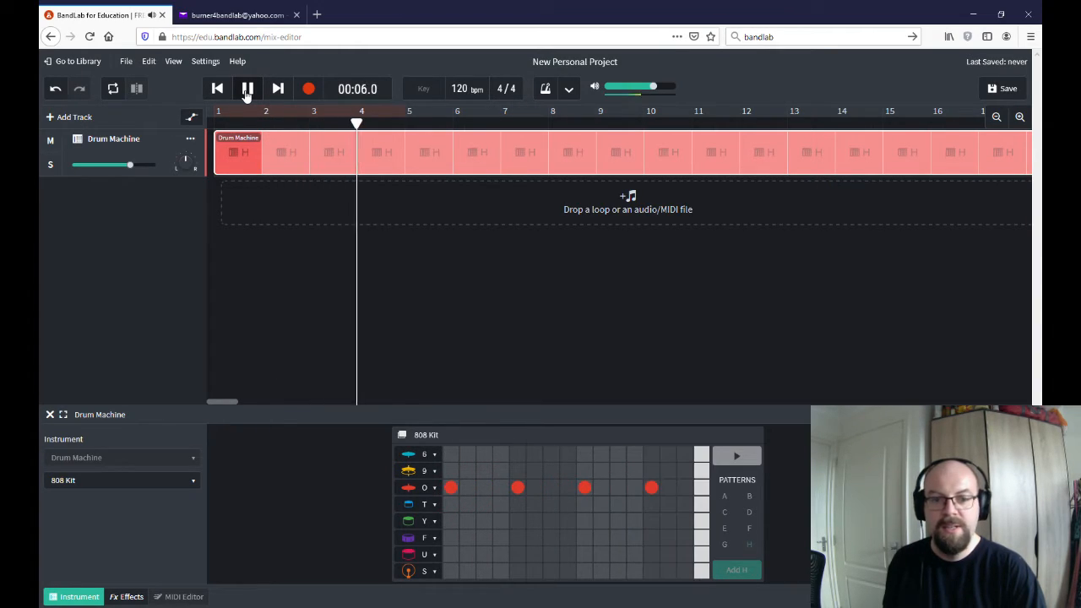
left_click(247, 91)
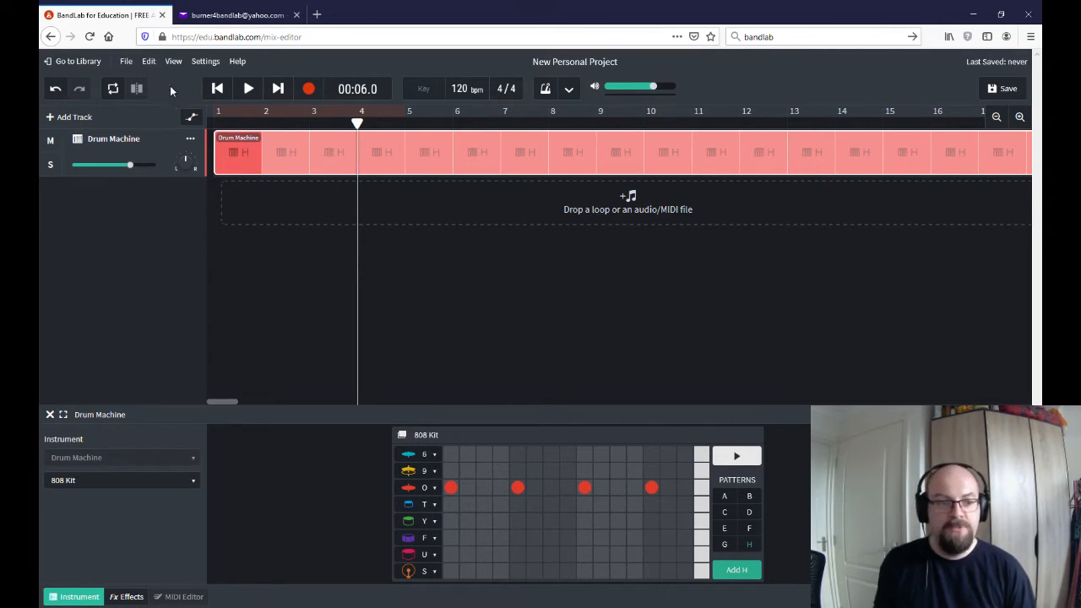
Add an Instruments track, keep the Piano category with the Grand Piano sound, and return the playhead to the start
left_click(50, 119)
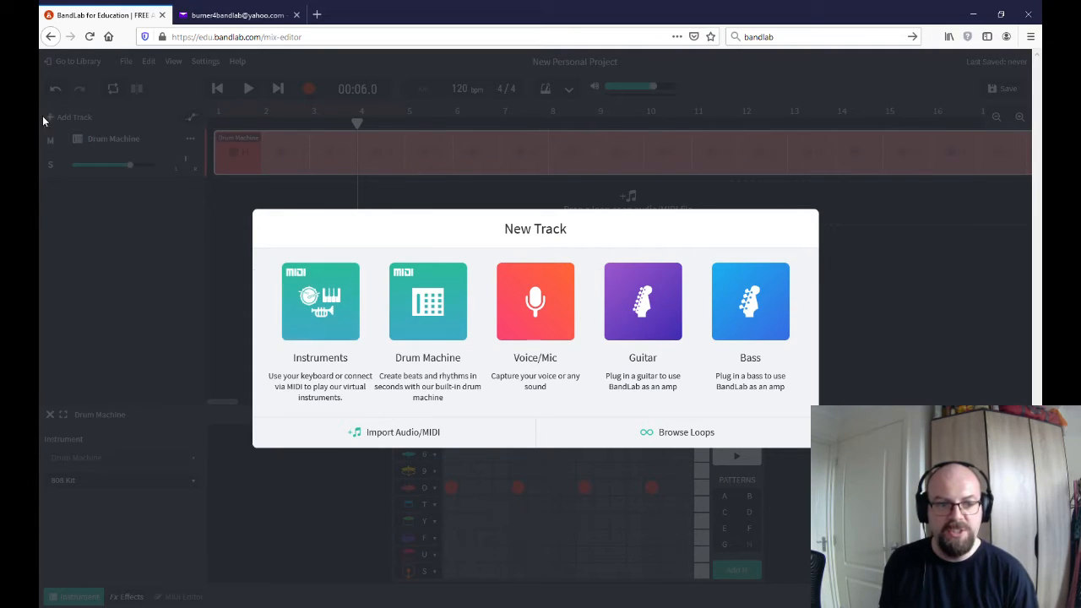
left_click(334, 325)
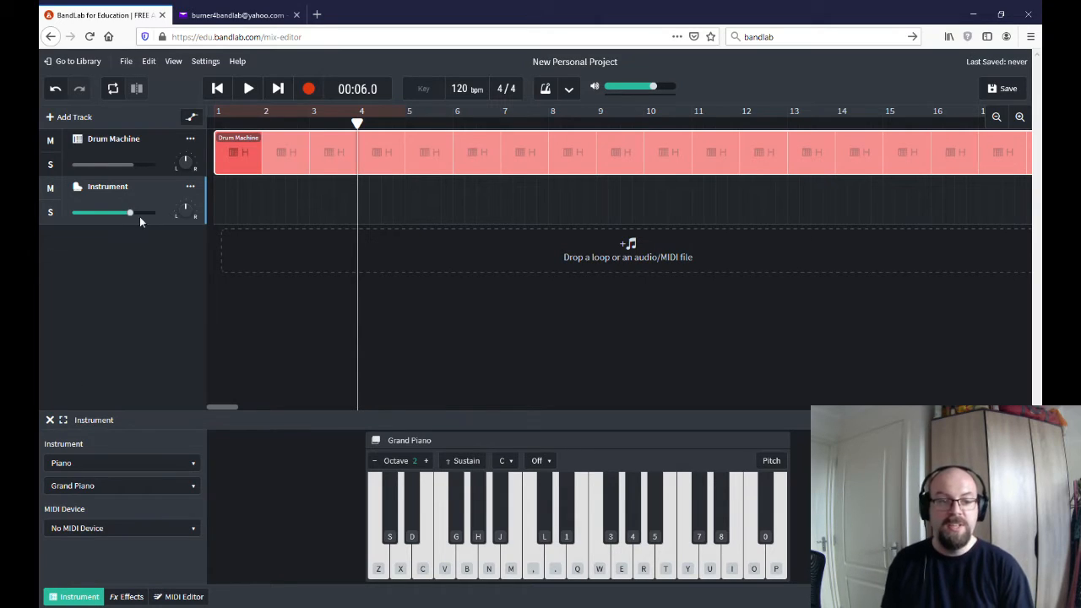
left_click(103, 465)
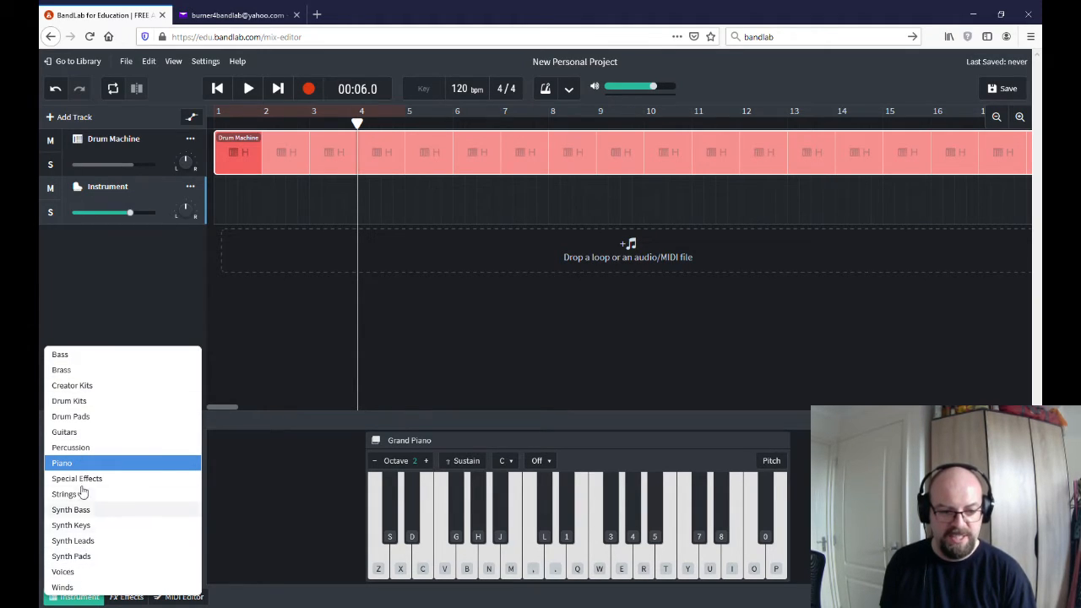
left_click(75, 463)
left_click(89, 488)
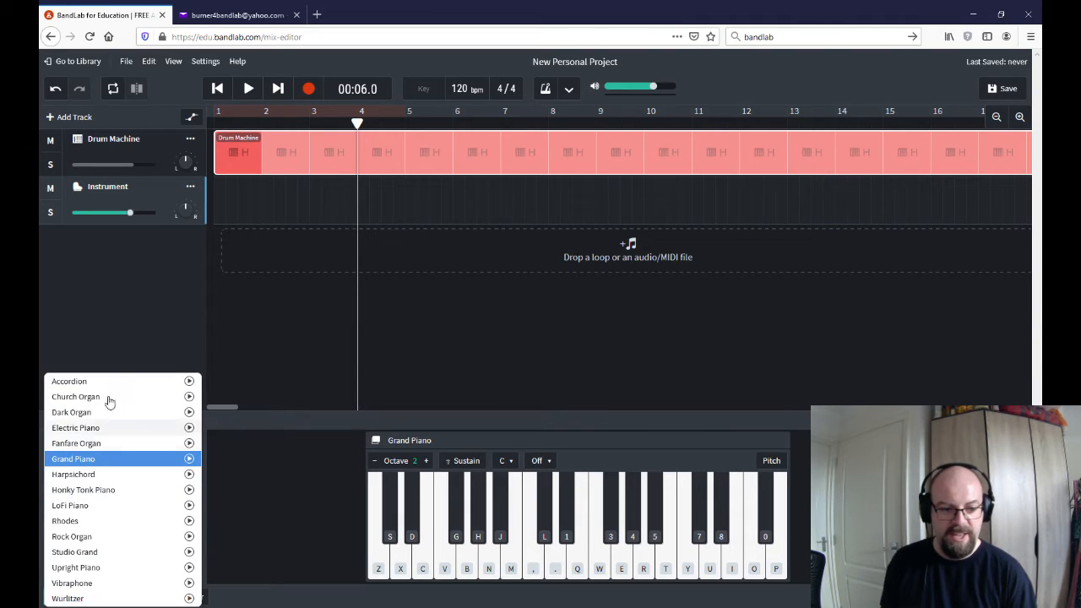
left_click(93, 465)
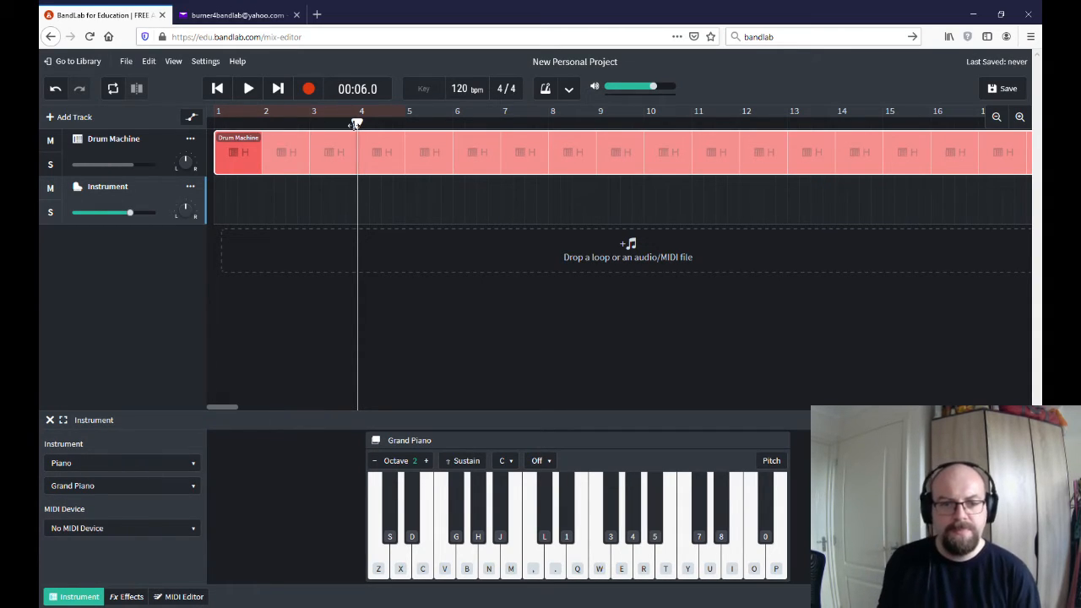
left_click_drag(357, 123, 152, 136)
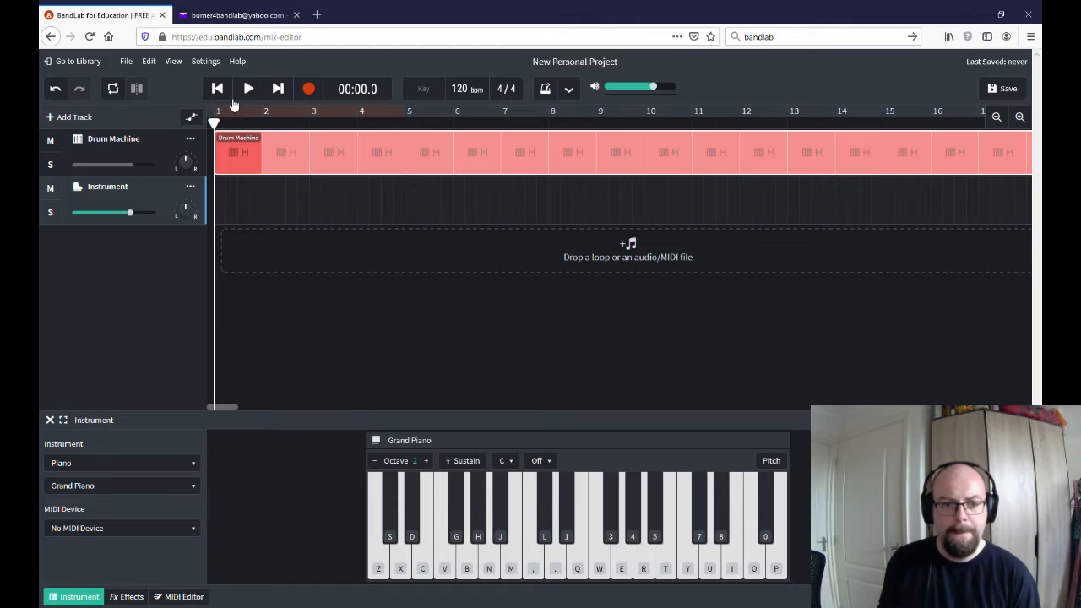
Try out various white and black notes on the on-screen Grand Piano keyboard without recording
left_click(512, 562)
left_click(543, 560)
left_click(557, 560)
left_click(567, 530)
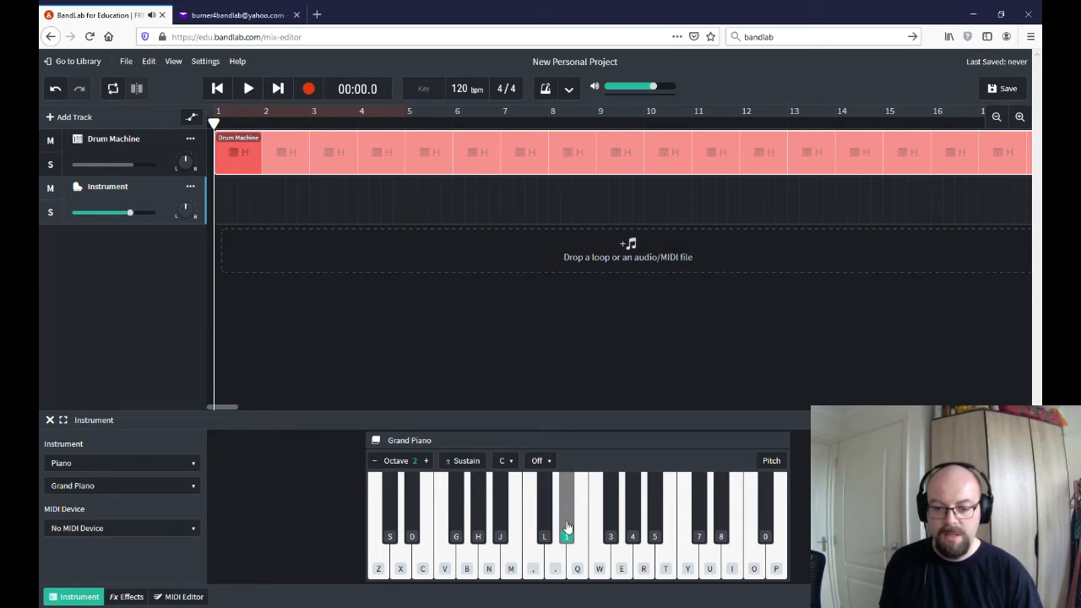
left_click(556, 560)
left_click(488, 562)
left_click(511, 564)
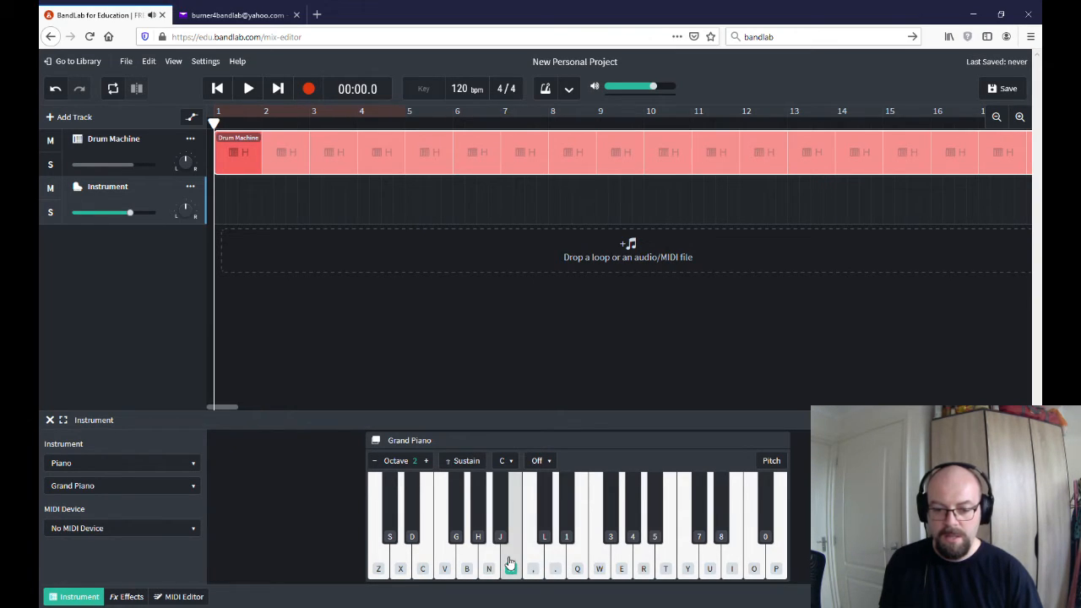
left_click(500, 534)
left_click(478, 534)
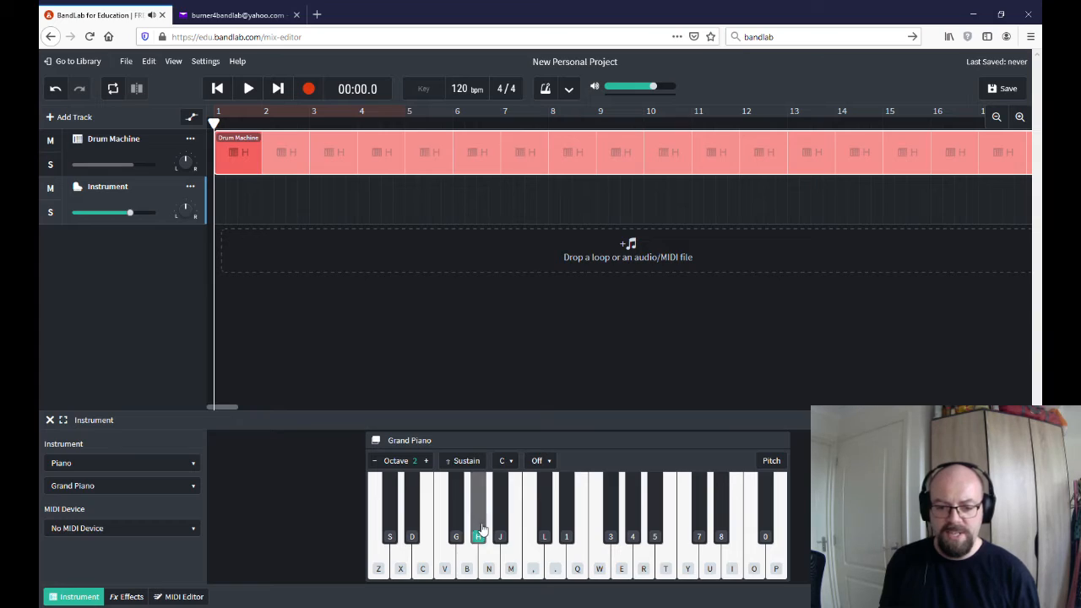
left_click(515, 557)
left_click(478, 528)
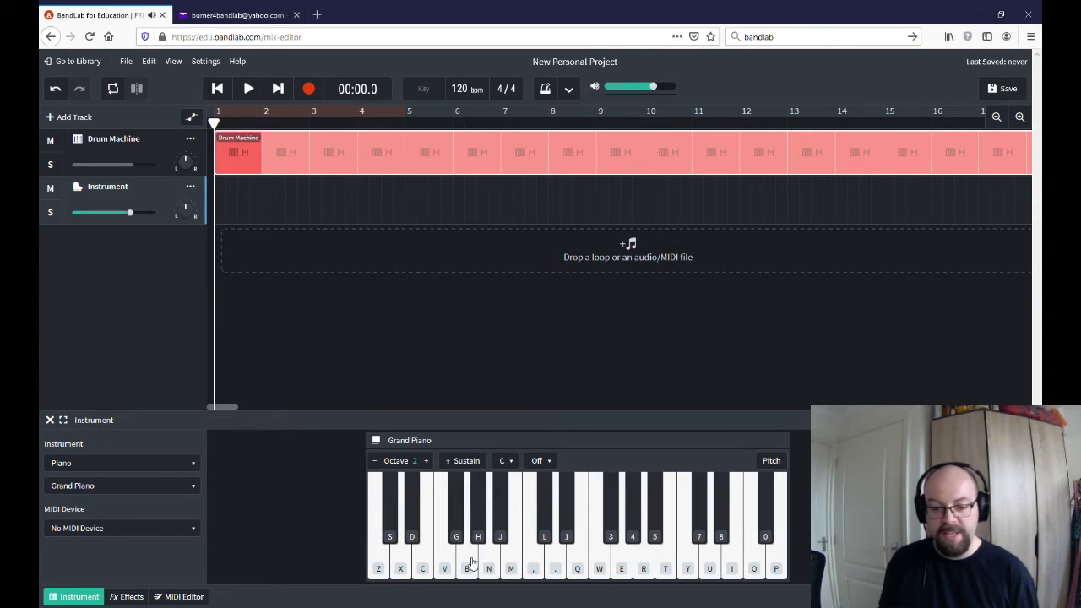
left_click(468, 563)
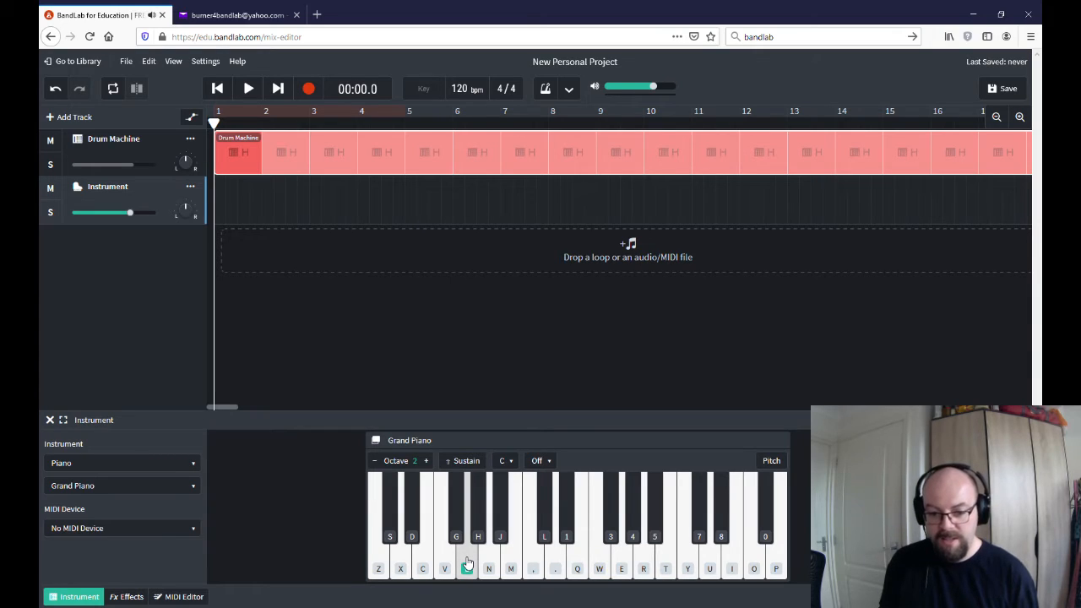
left_click(600, 562)
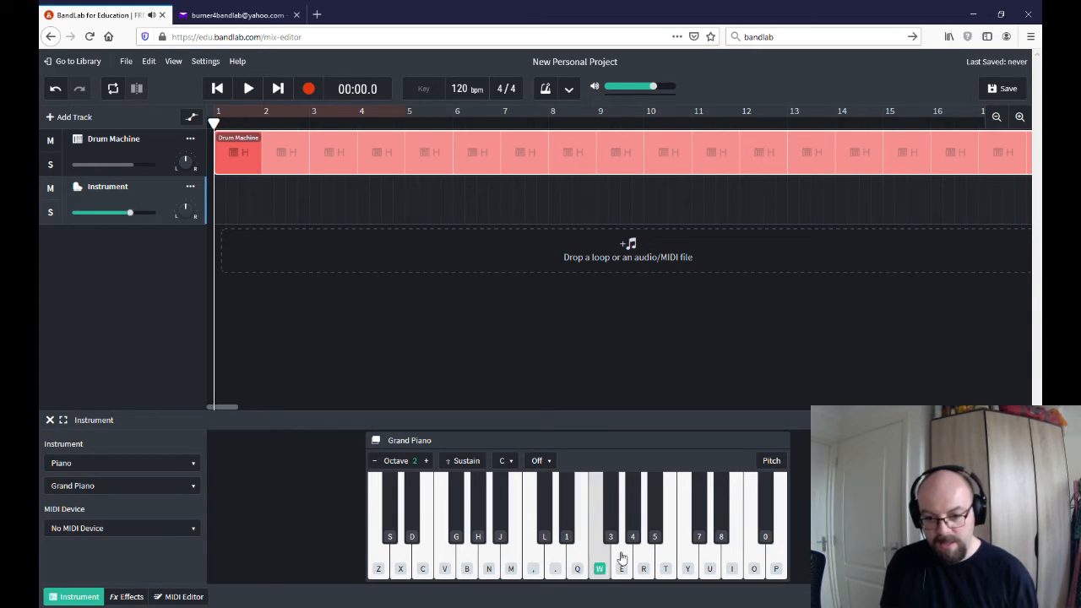
left_click(629, 558)
left_click(555, 564)
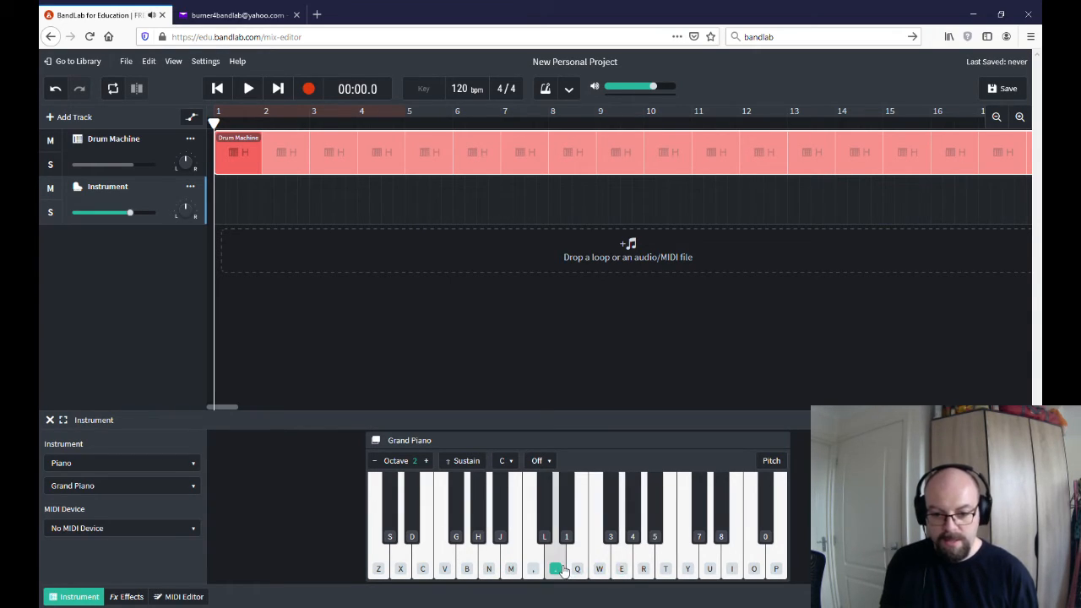
left_click(578, 569)
left_click(558, 570)
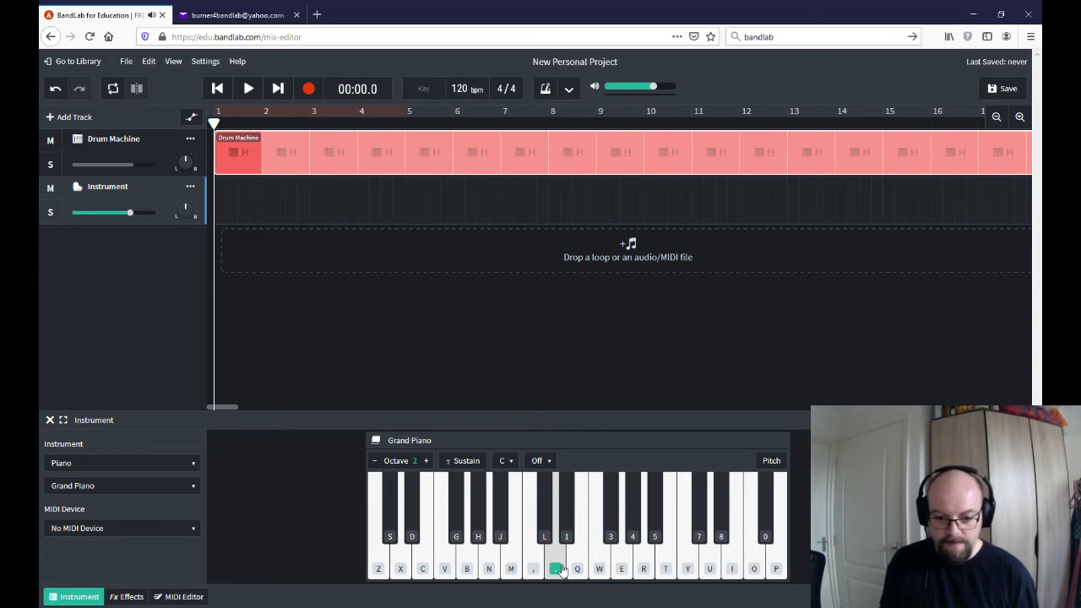
left_click_drag(563, 571, 470, 566)
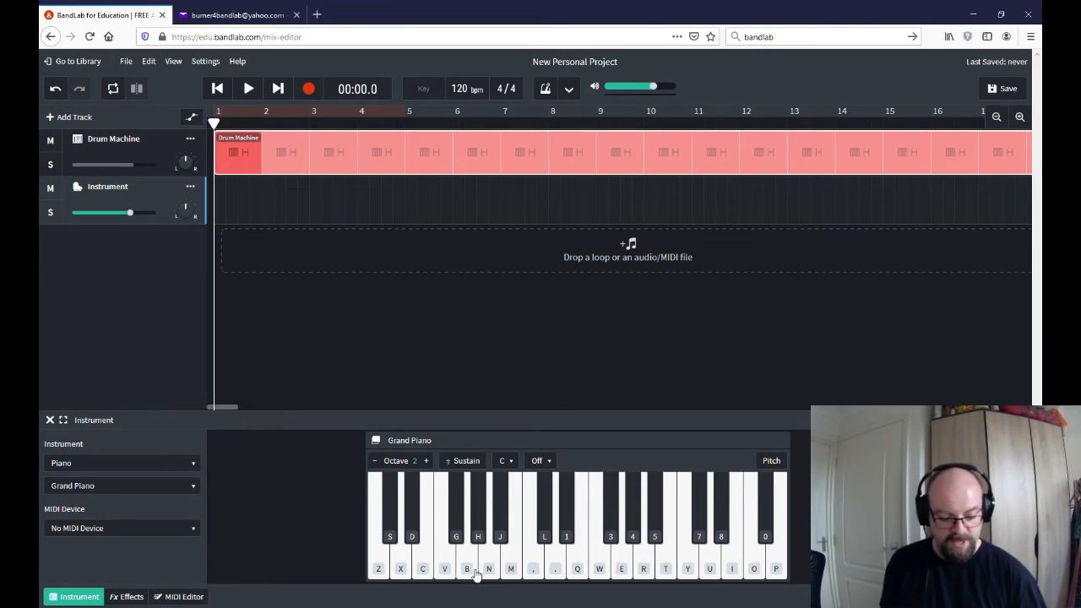
Test playing the Grand Piano from the computer keyboard with the notes C, D sharp and G
key("z")
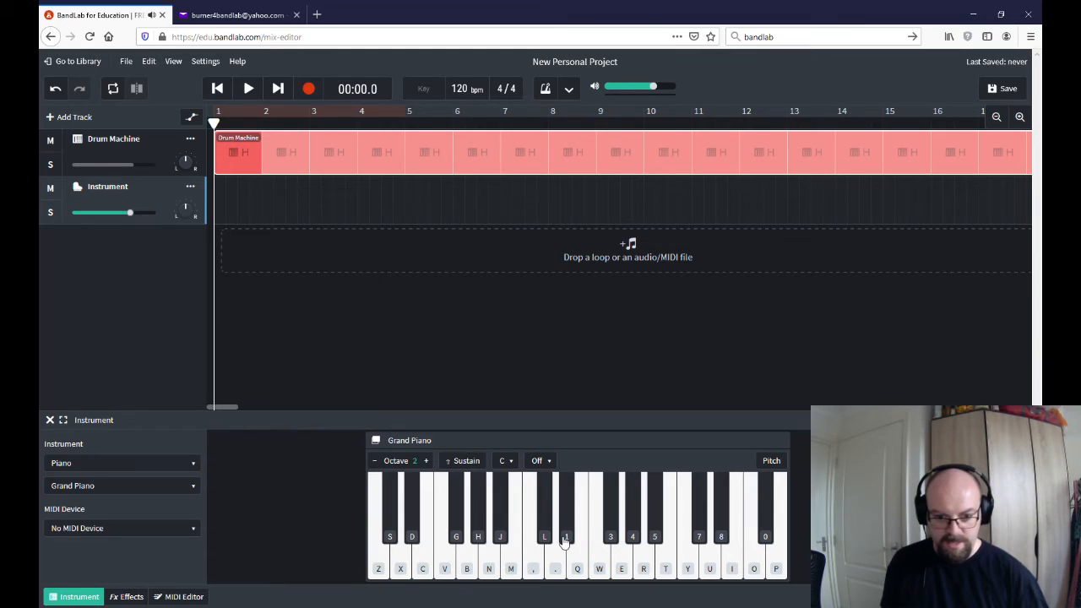
key("d")
key("b")
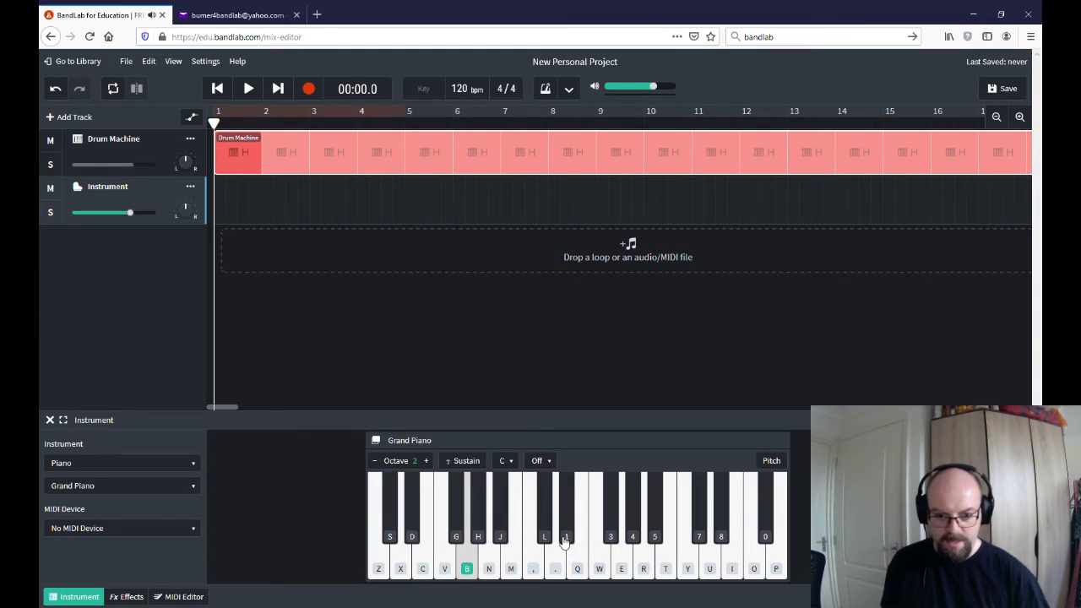
Record a Grand Piano melody of about eight bars over the drum beat from bar 1, and play the take back
left_click(308, 89)
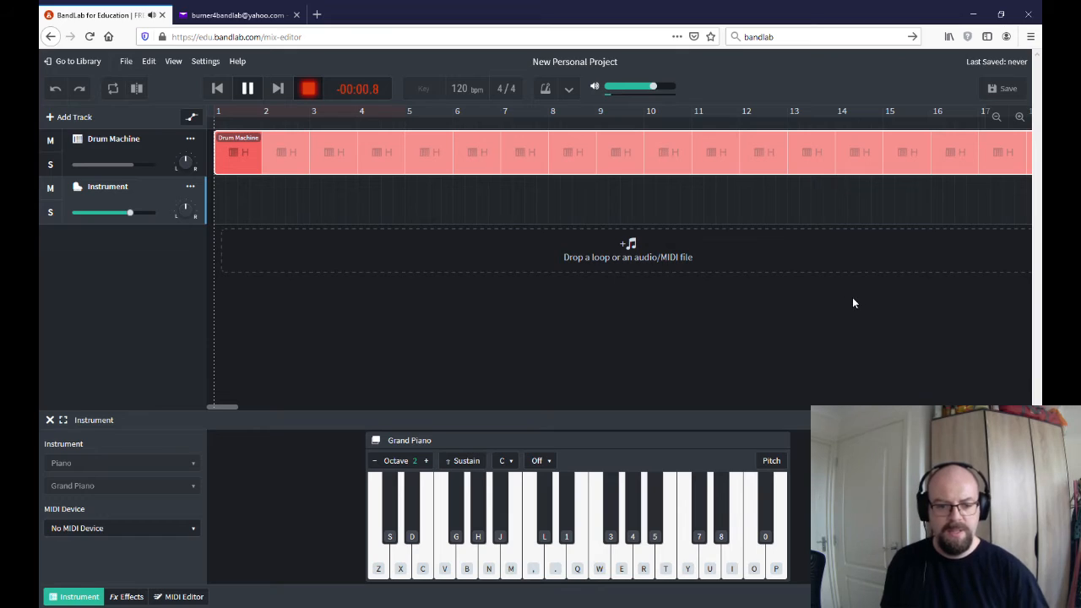
key("z")
key("d")
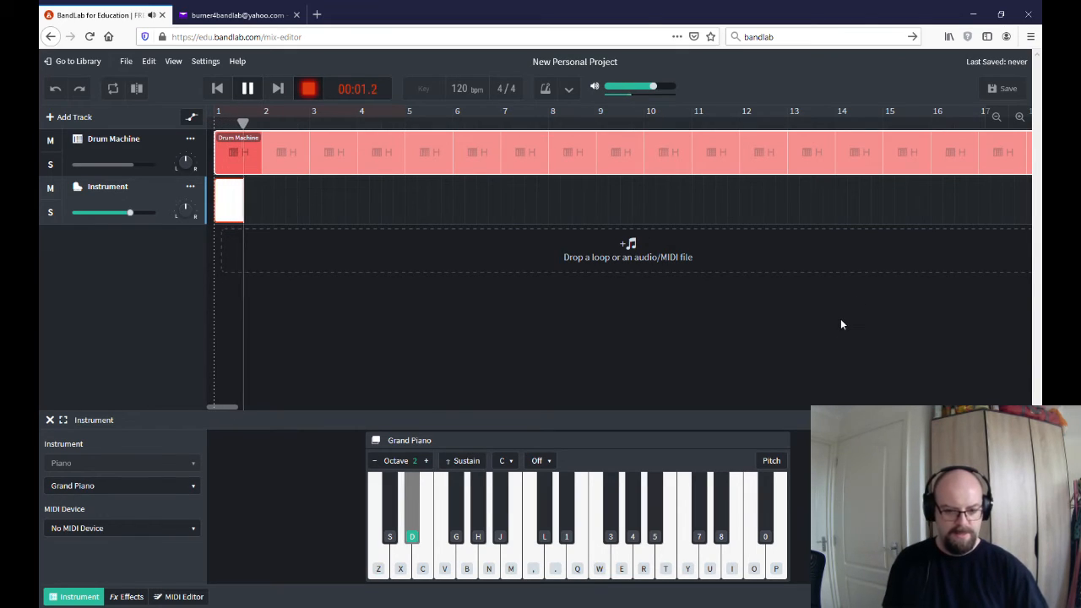
key("b")
key("v")
key("d")
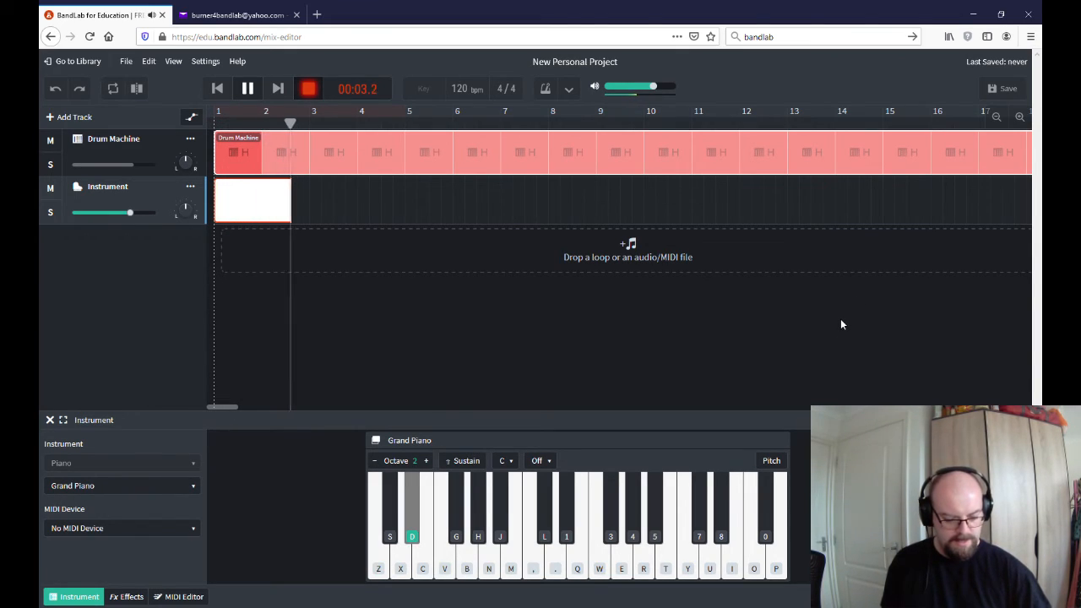
key("x")
key("z")
key("b")
key("z")
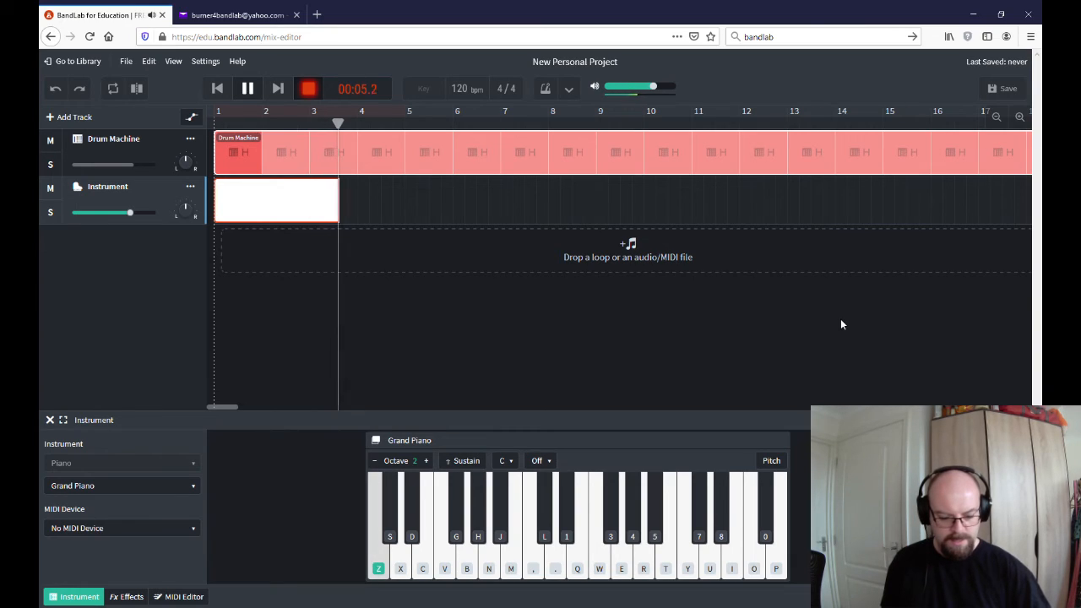
key("b")
key("z")
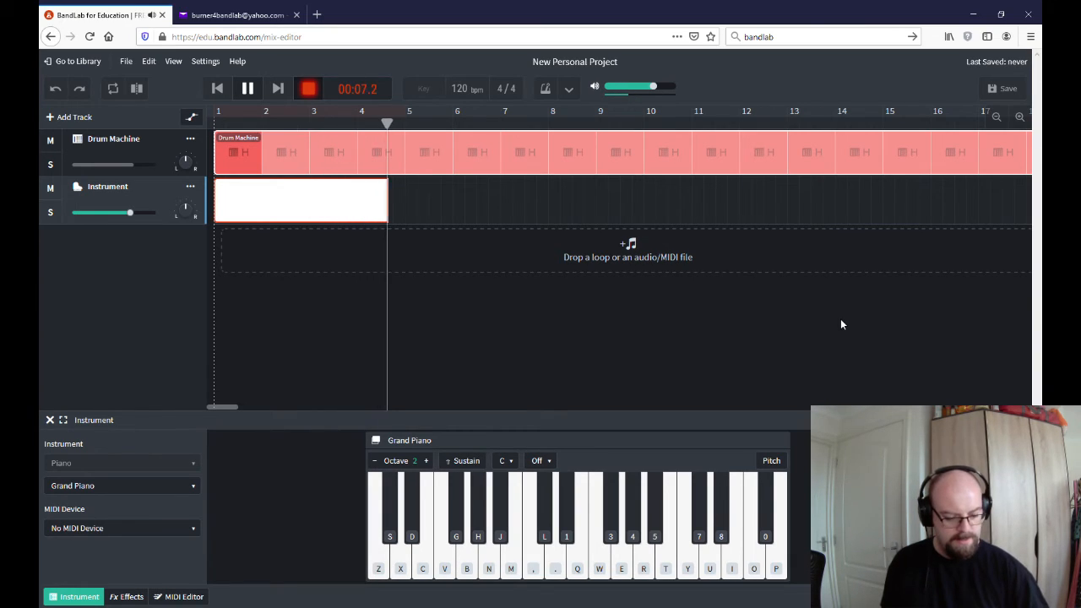
key("x")
key("v")
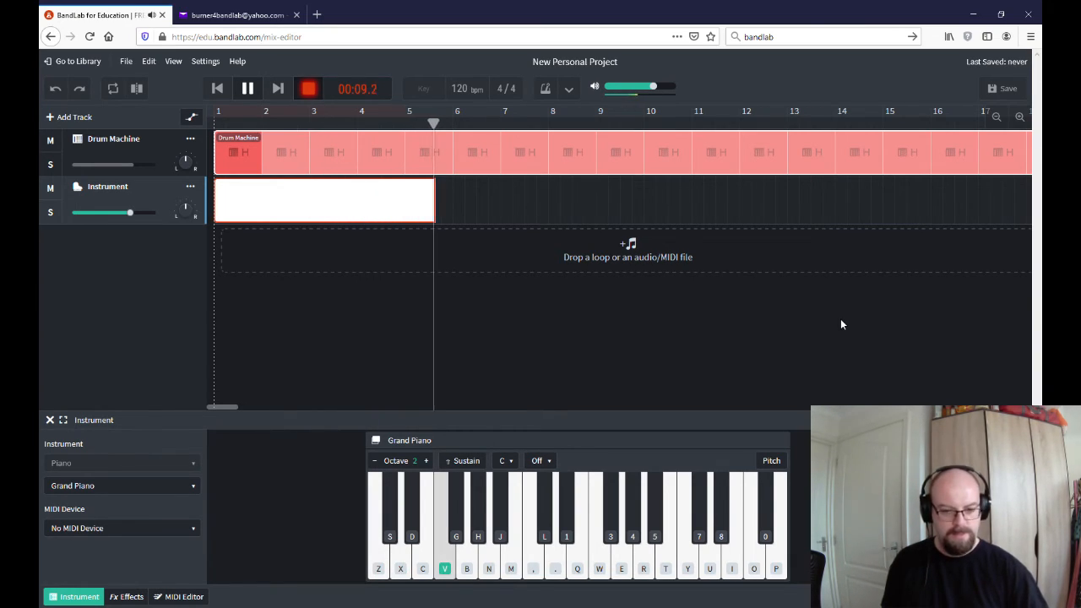
key("h")
key("b")
key("v")
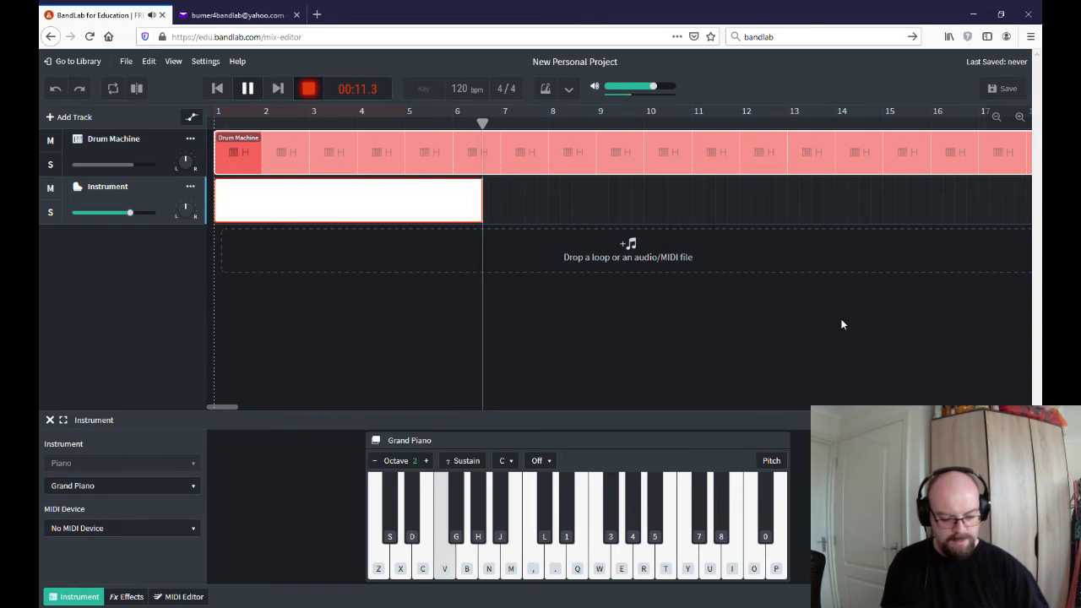
key("x")
key("d")
key("x")
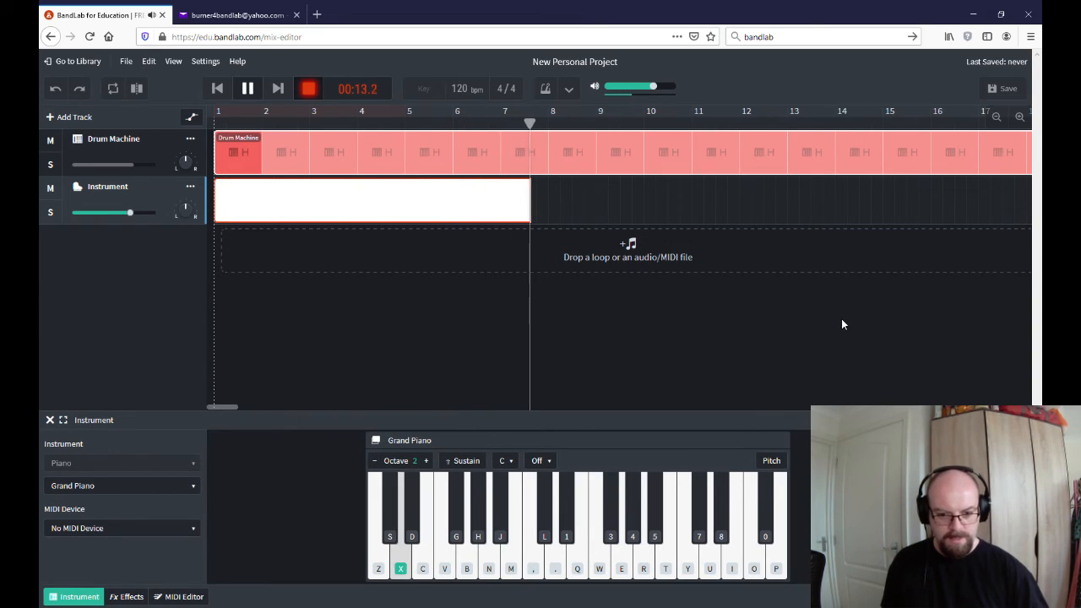
key("x")
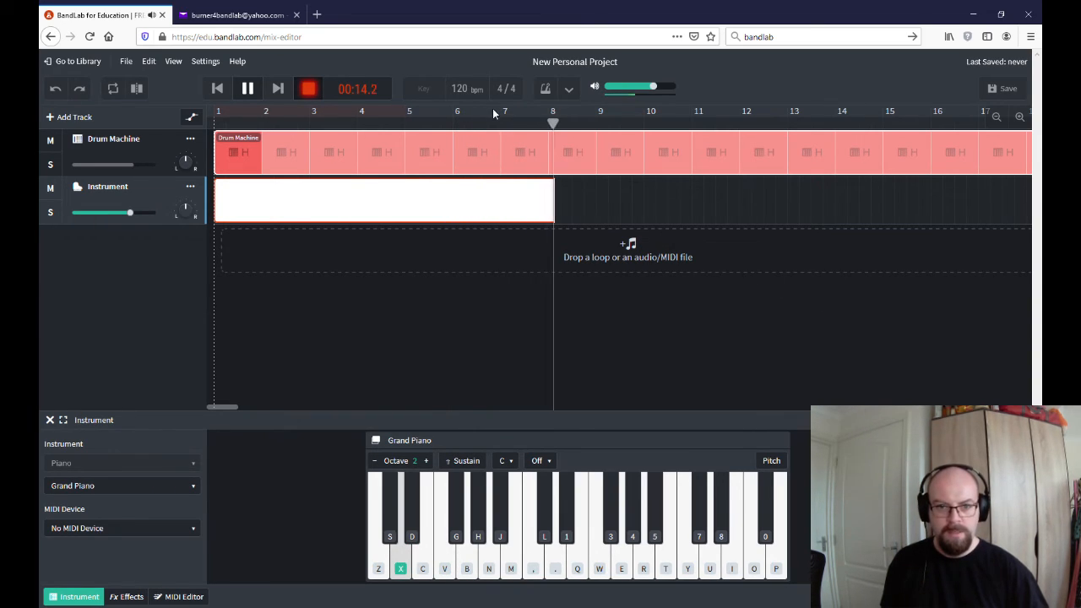
left_click(246, 87)
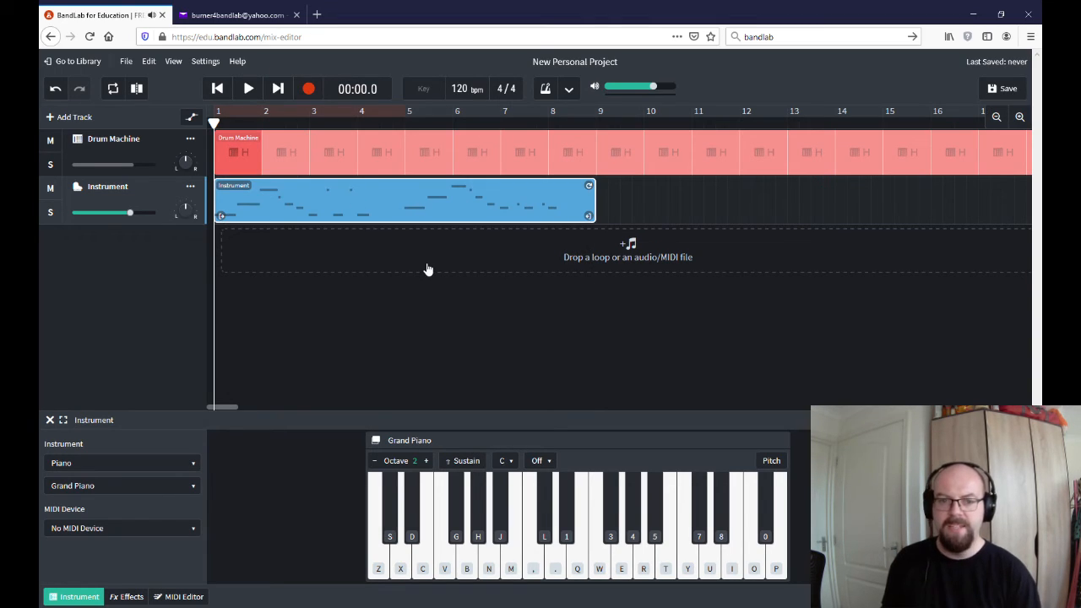
left_click(246, 89)
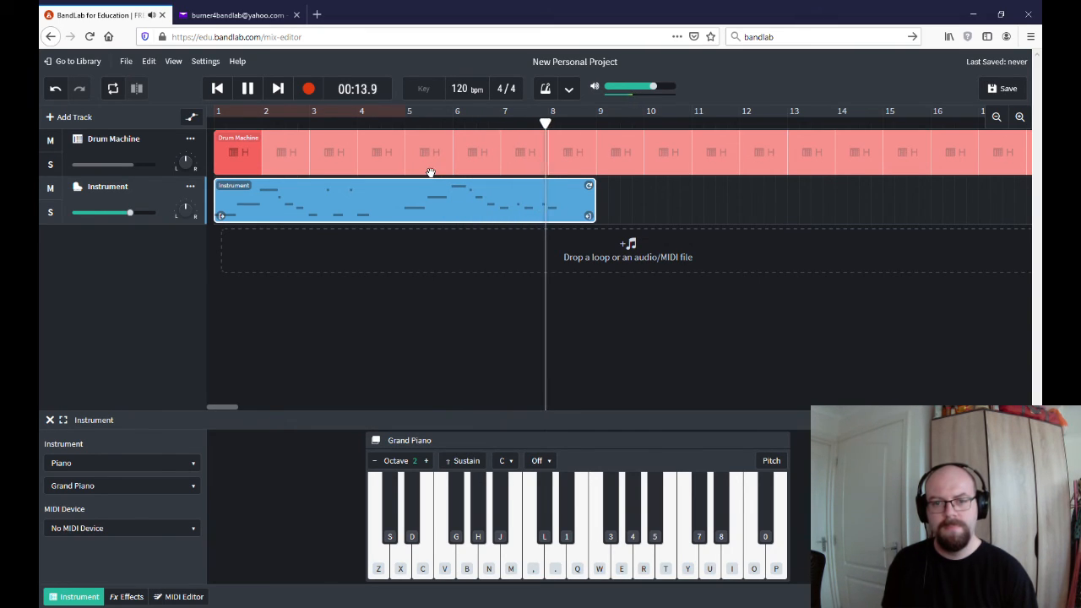
key("space")
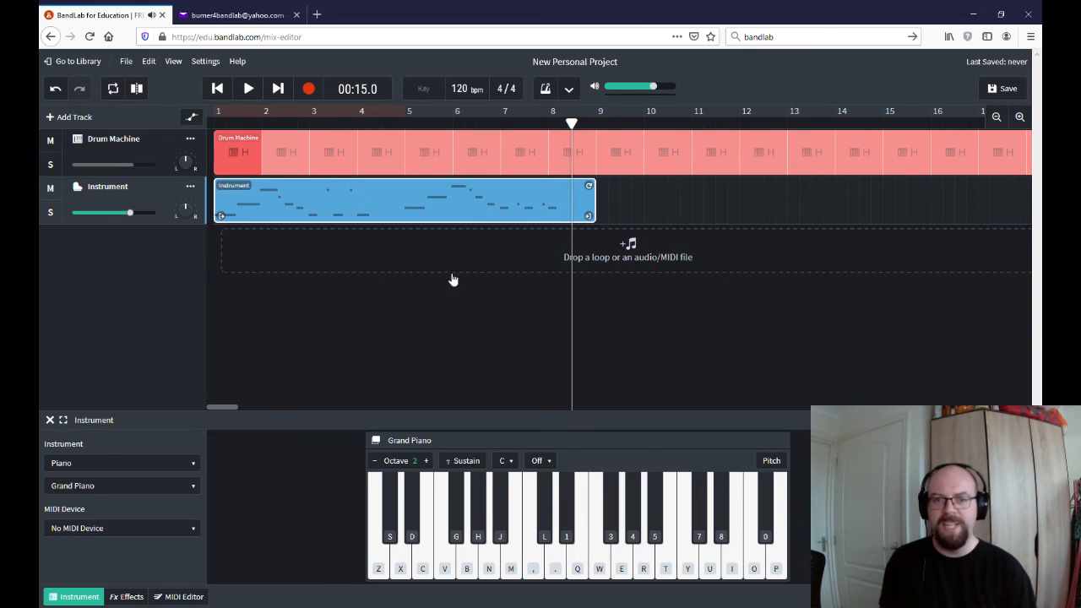